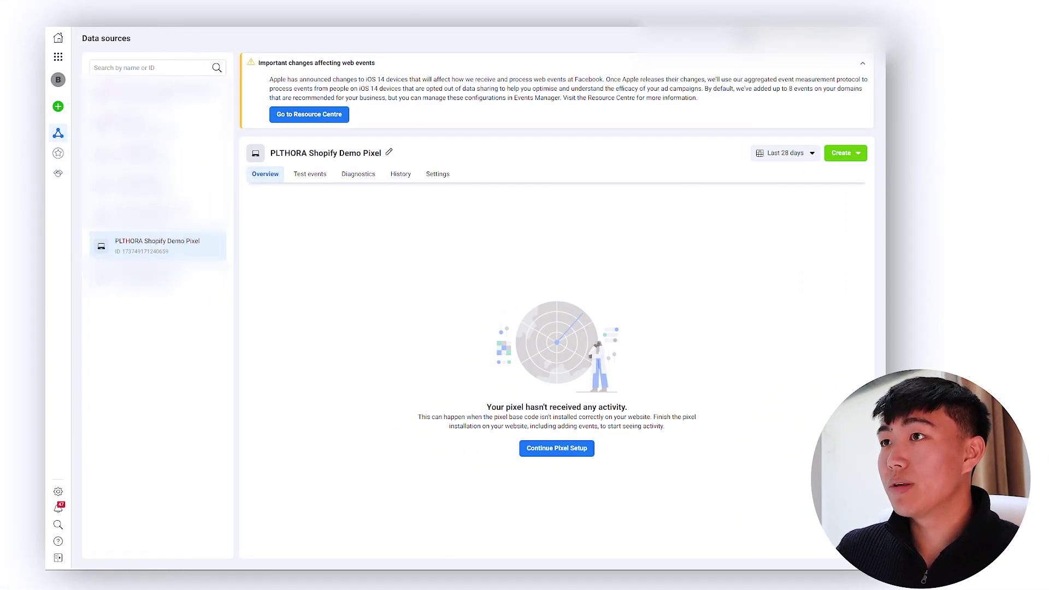
Step: Begin connecting a new web data source through Facebook pixel, then close that new pixel setup
mouse_move(60, 132)
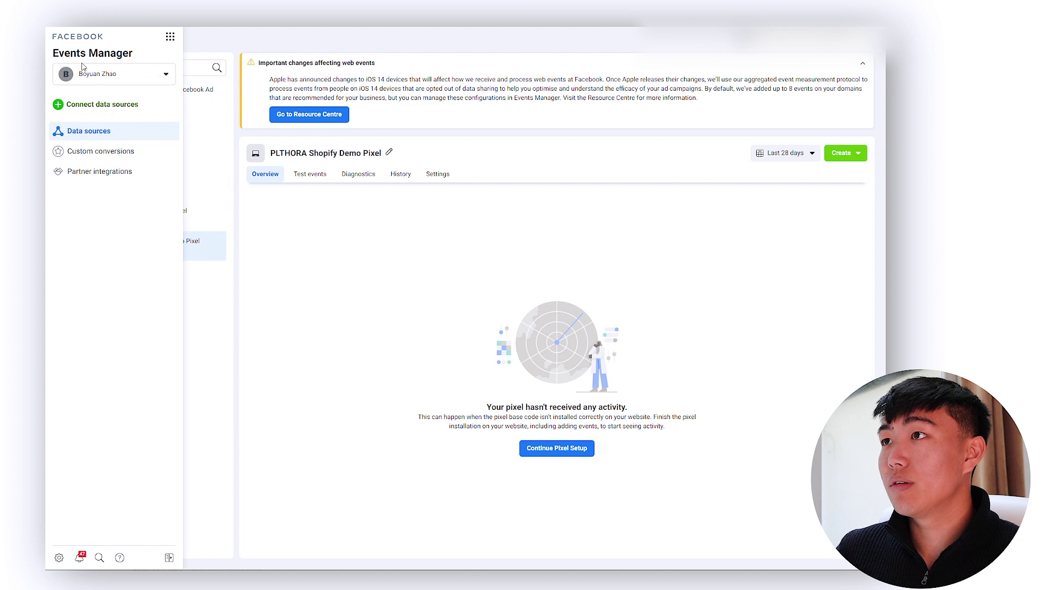
click(102, 106)
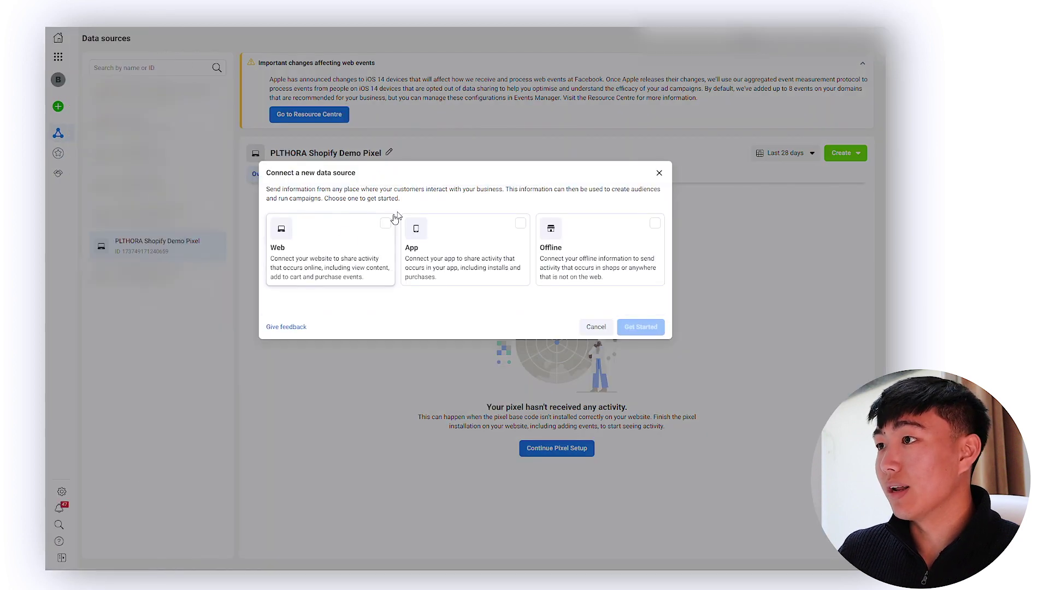
click(365, 273)
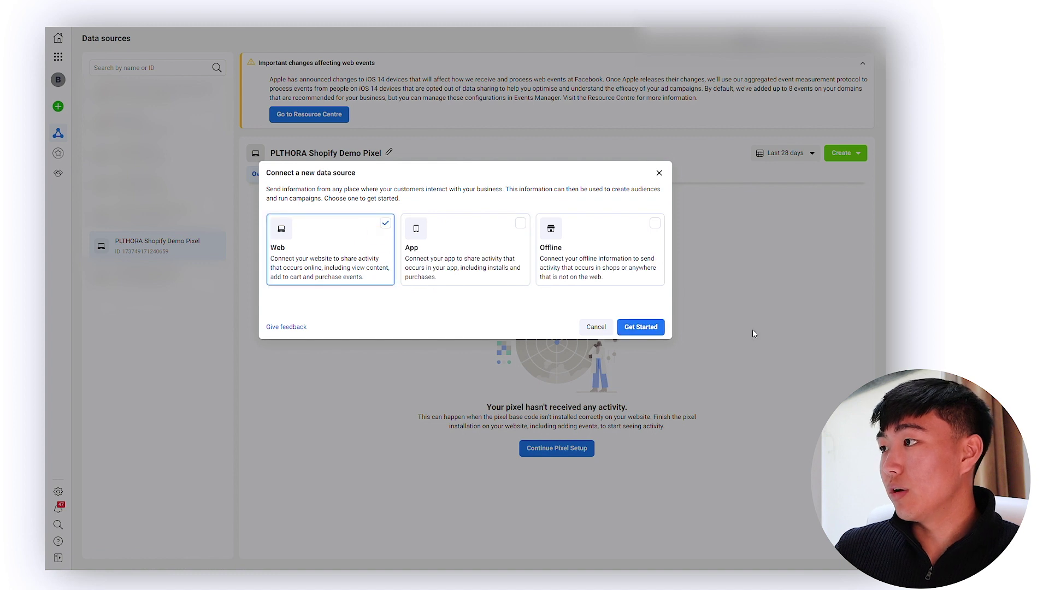
click(642, 326)
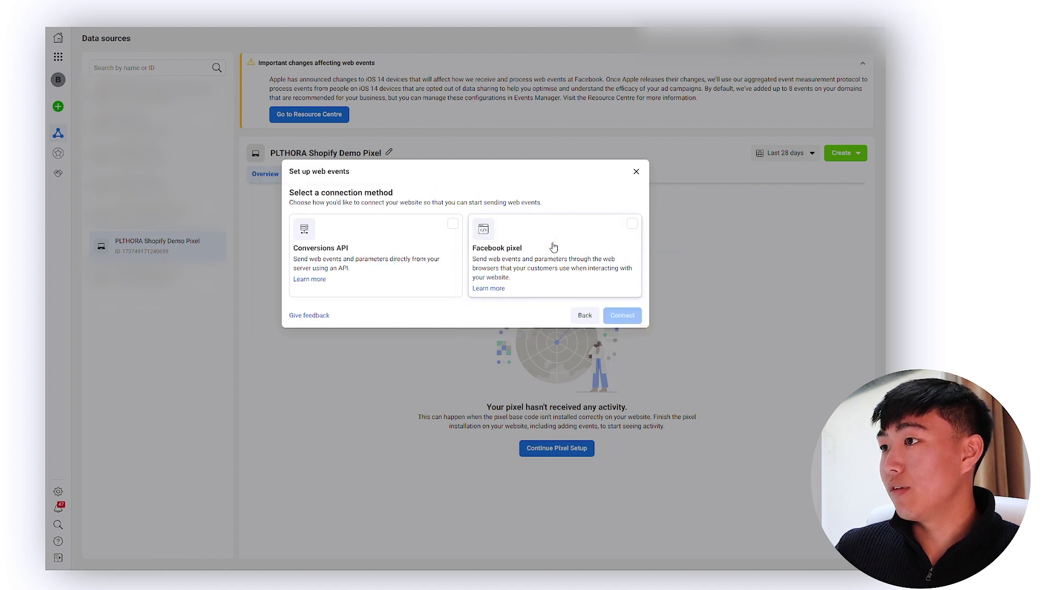
click(551, 243)
click(622, 316)
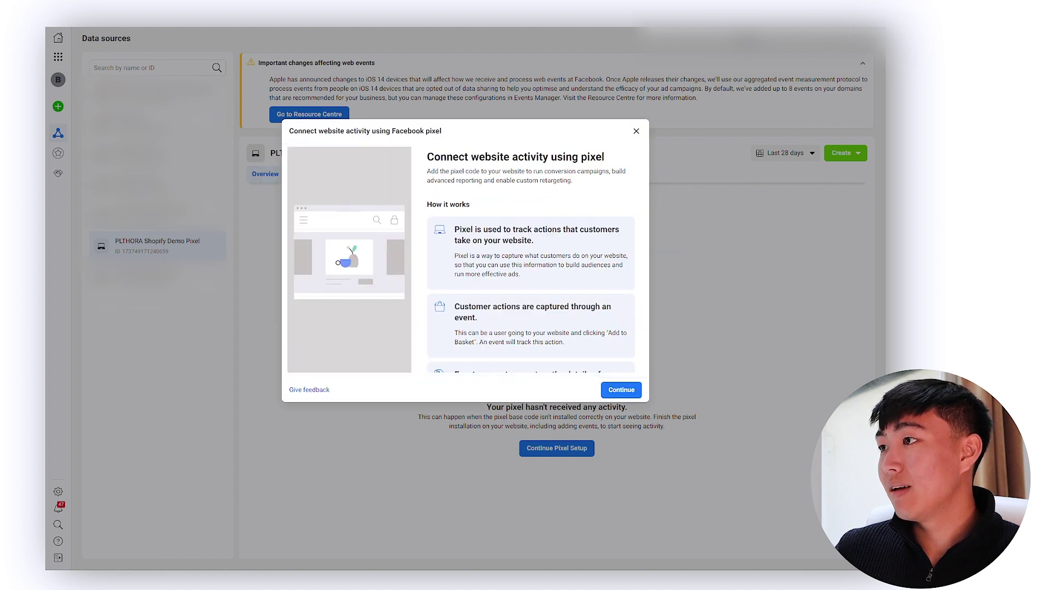
click(621, 389)
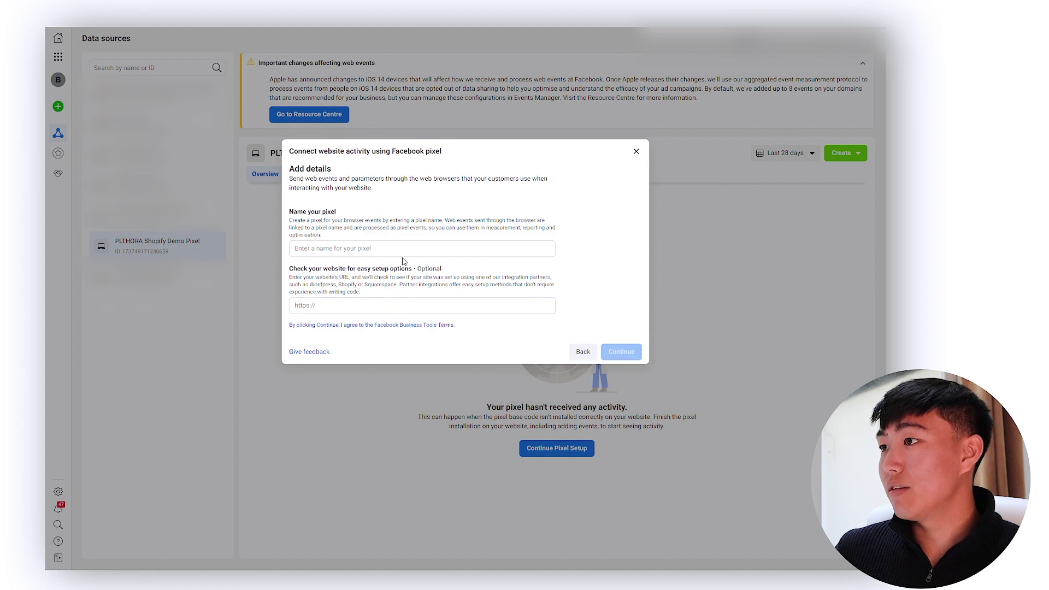
click(404, 249)
drag(302, 220, 539, 234)
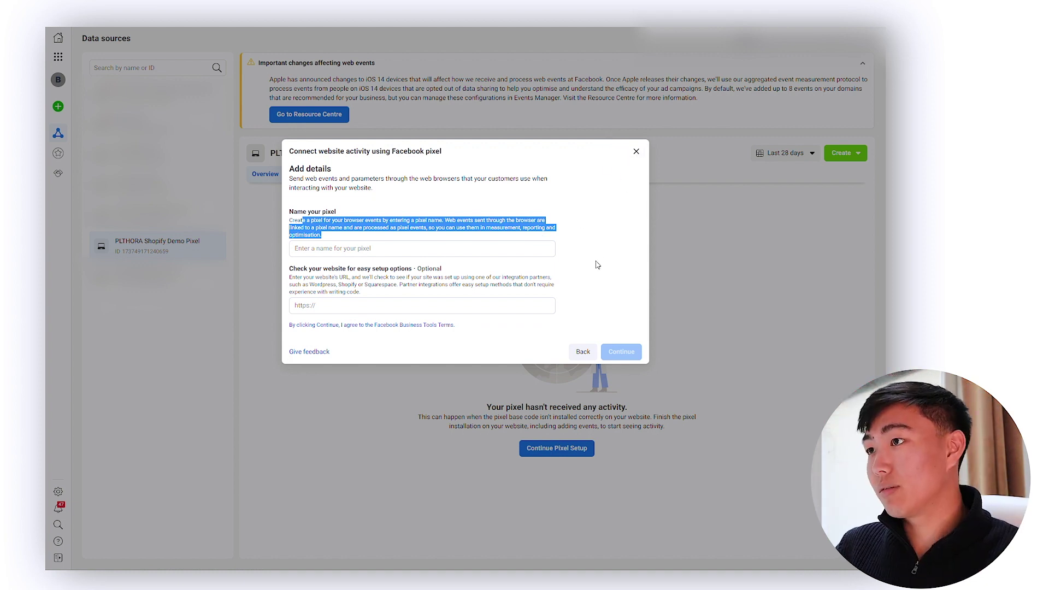
click(635, 152)
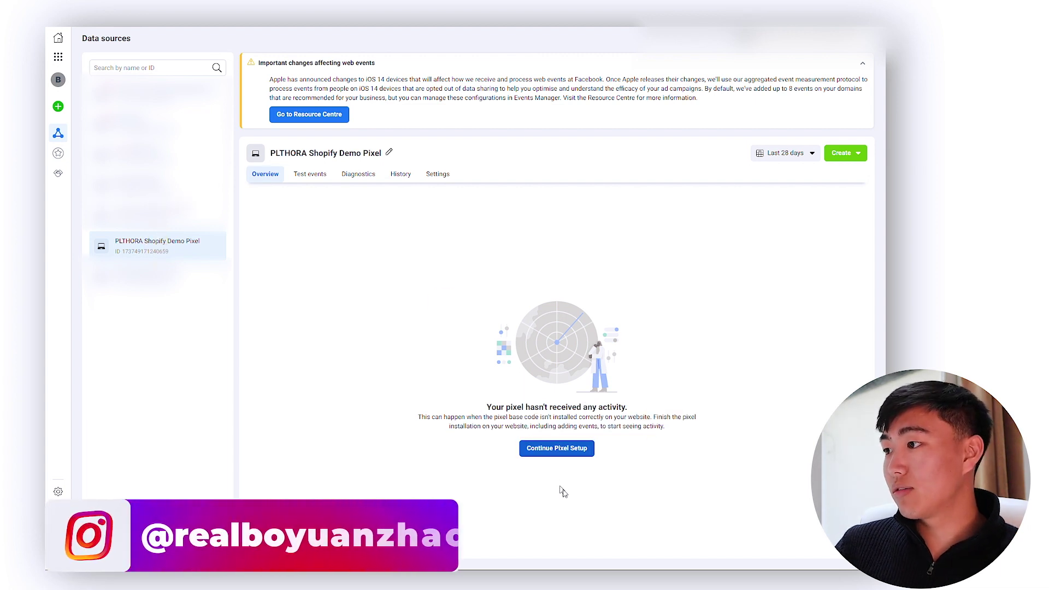
Step: Resume the existing demo pixel's setup and install it via partner Shopify (online)
click(556, 447)
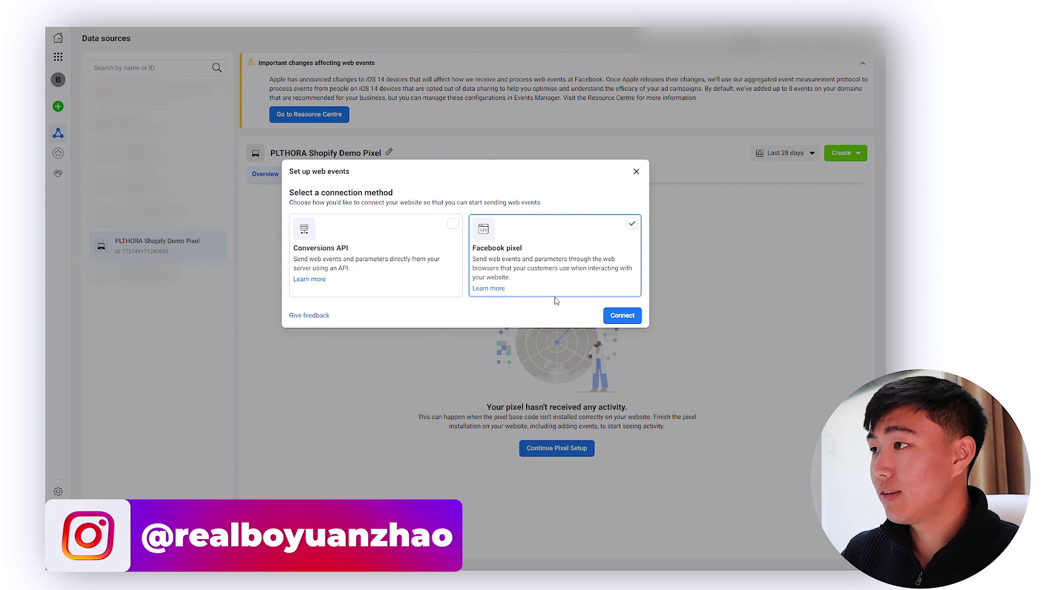
click(622, 317)
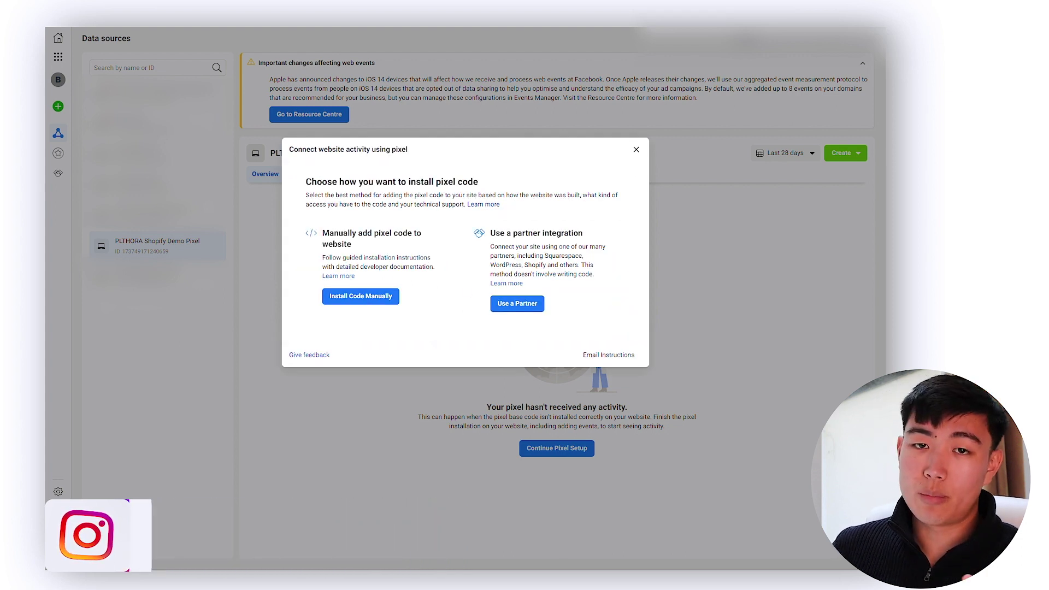
drag(328, 232, 417, 242)
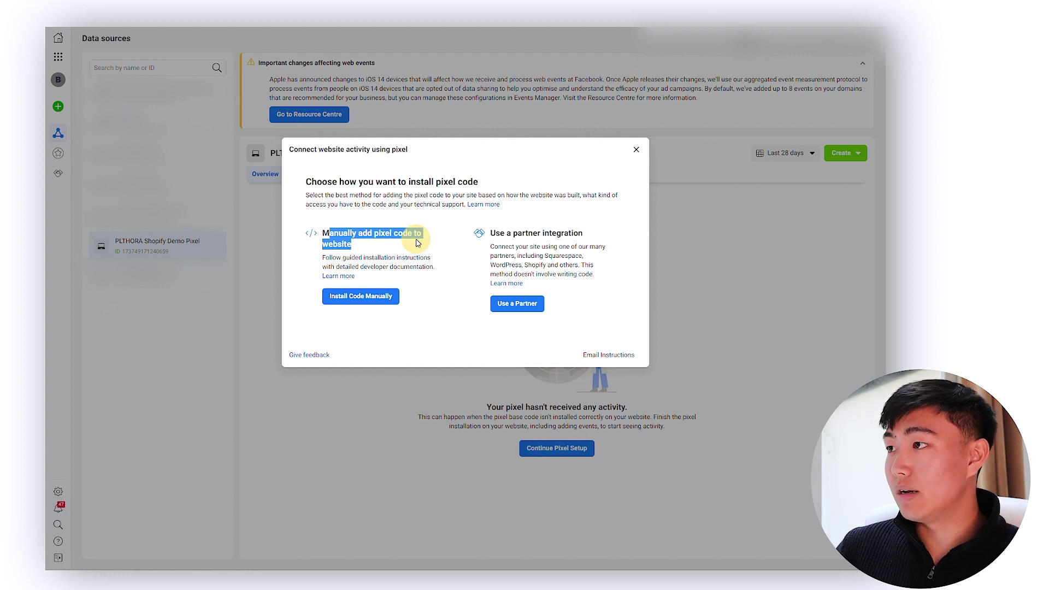
drag(504, 233, 599, 243)
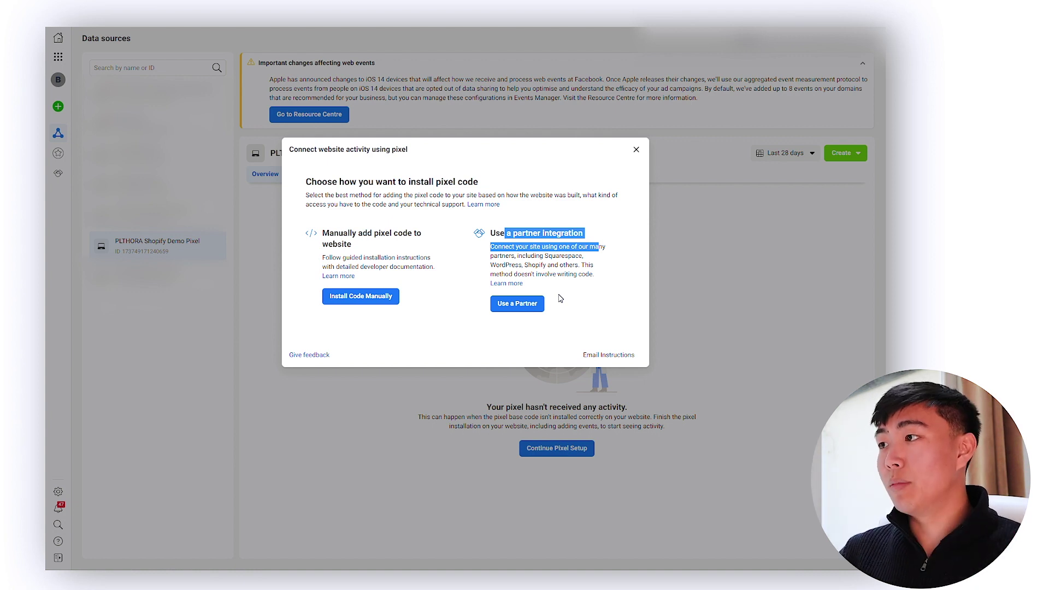
click(521, 308)
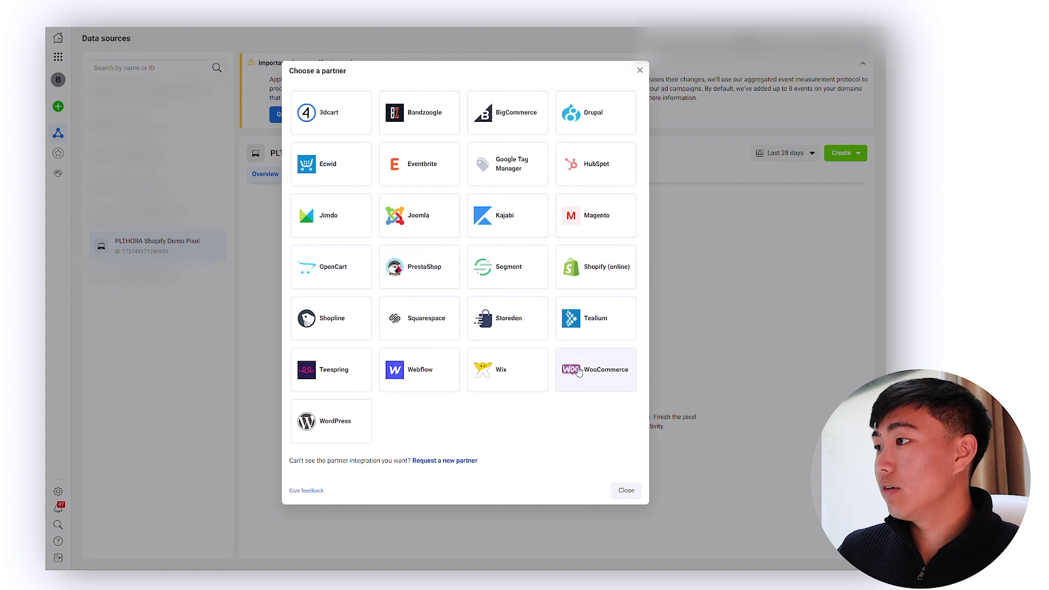
click(597, 273)
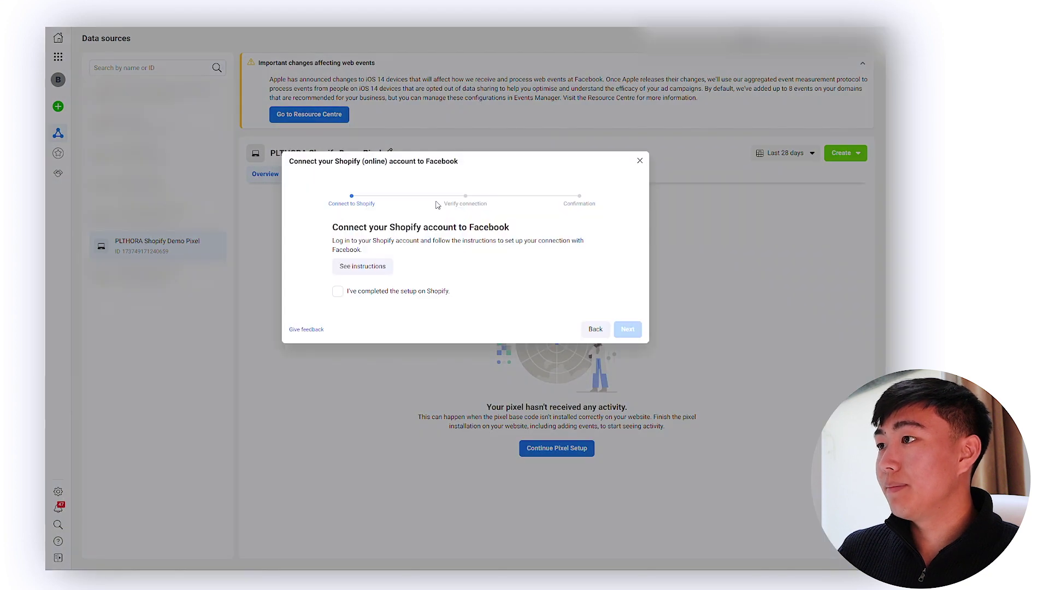
drag(360, 217, 615, 244)
click(616, 245)
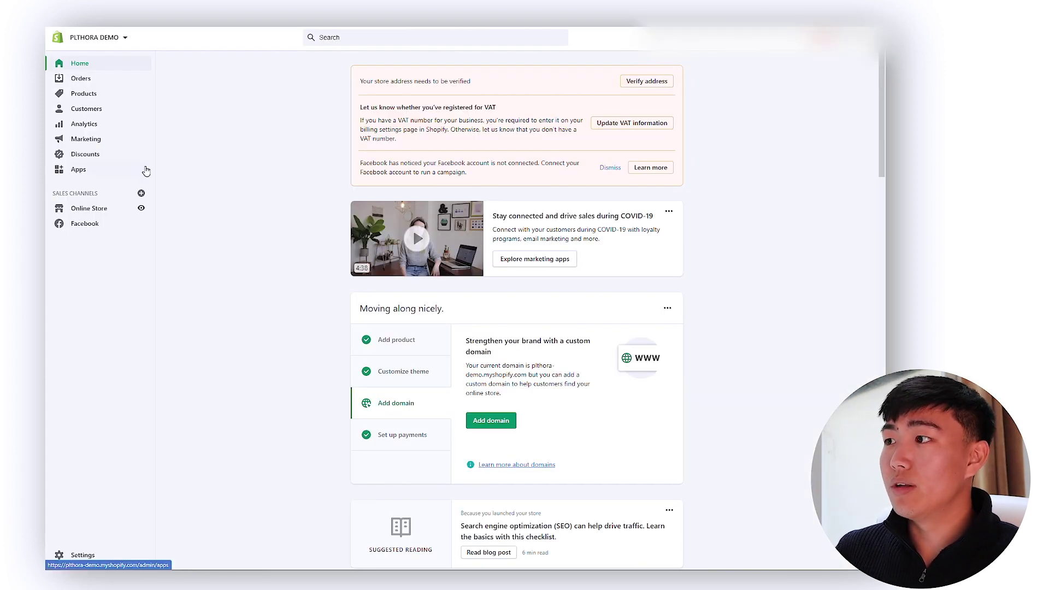
Step: Browse the Add sales channel list to the Facebook sales channel
click(141, 194)
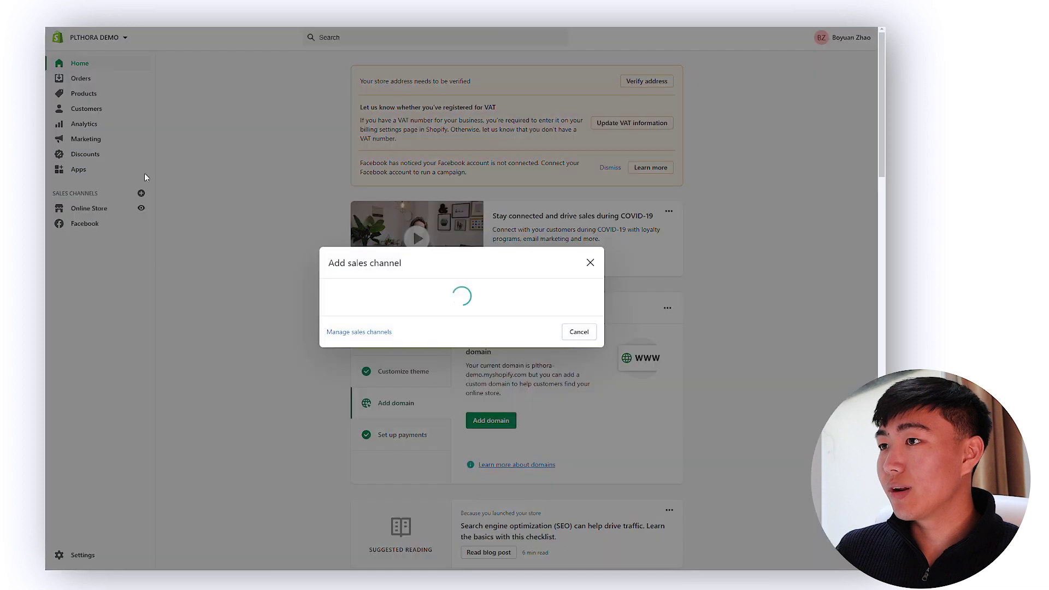
scroll(407, 273, down, 3)
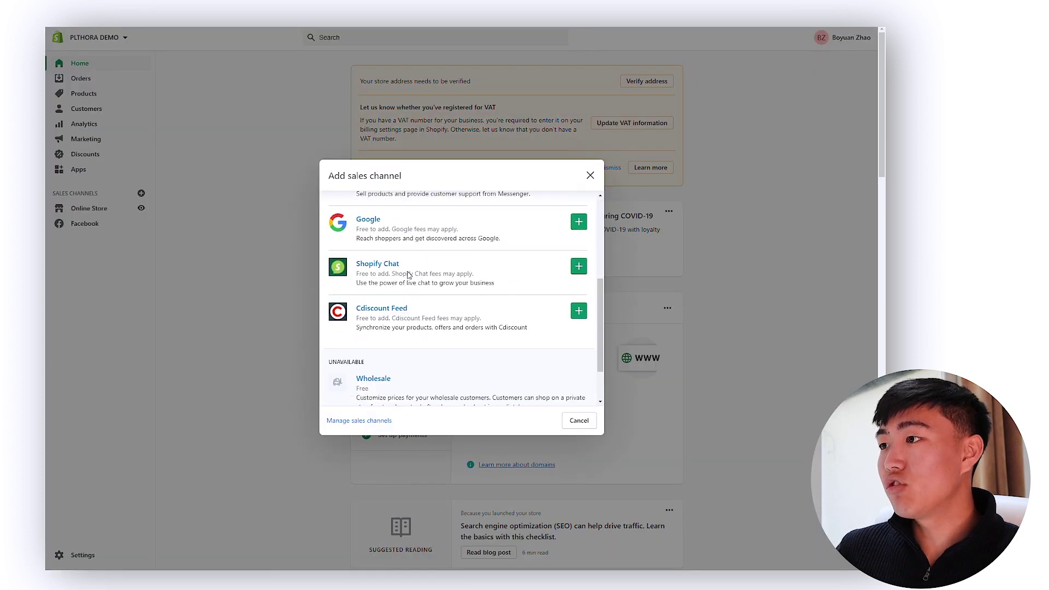
scroll(426, 285, down, 1)
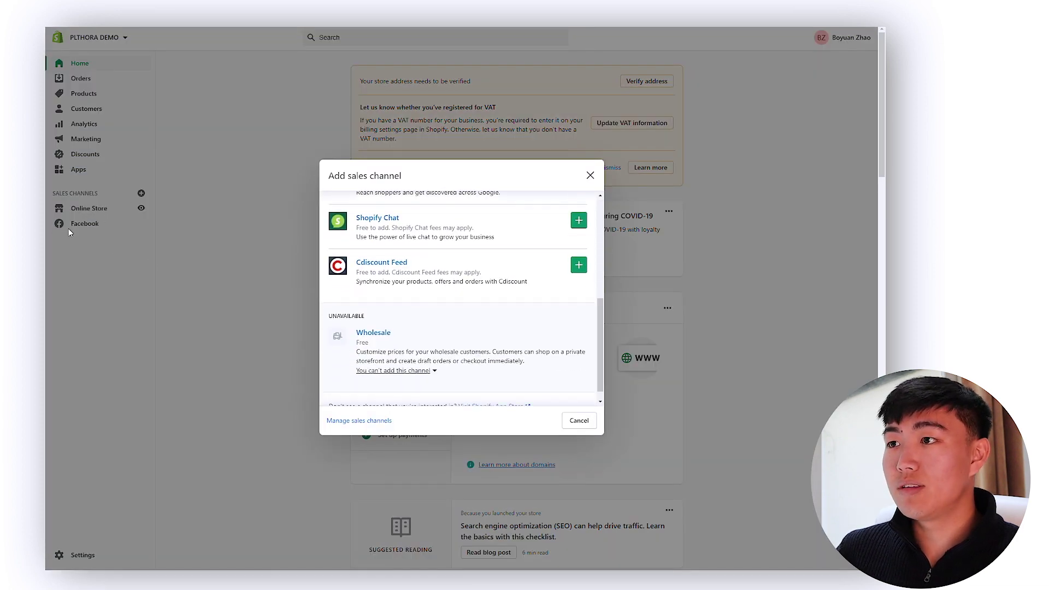
scroll(398, 274, up, 5)
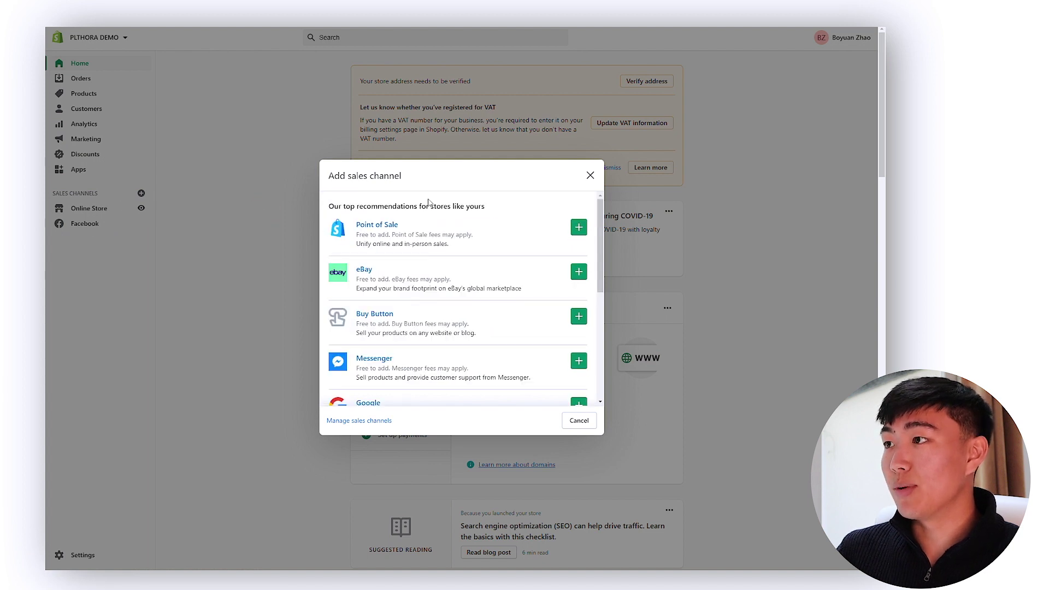
scroll(511, 288, down, 10)
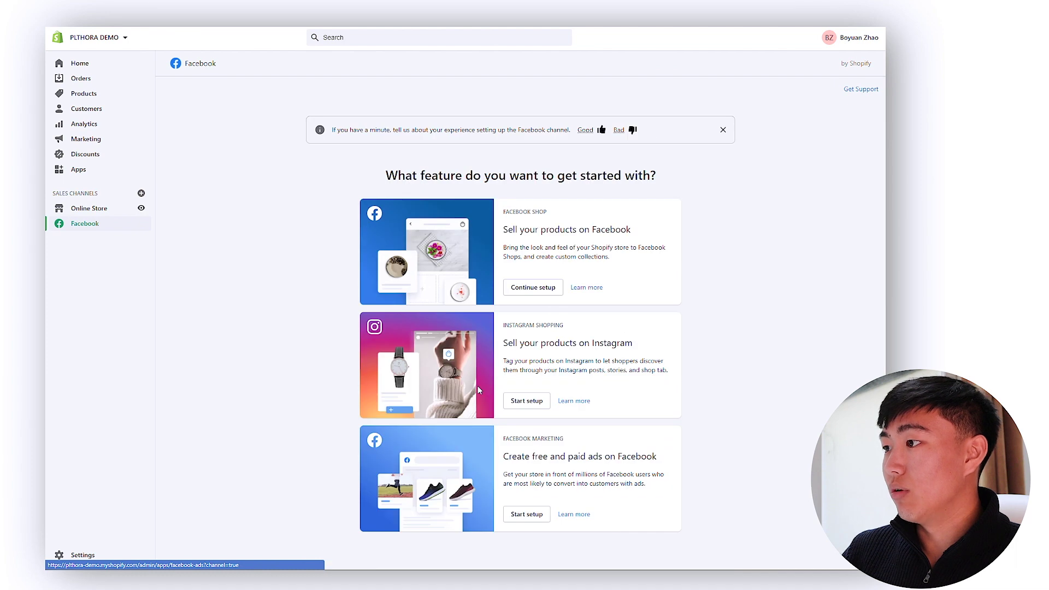
Step: Start Facebook Marketing setup and connect the Facebook account, entering its password and granting permissions
drag(521, 457, 649, 458)
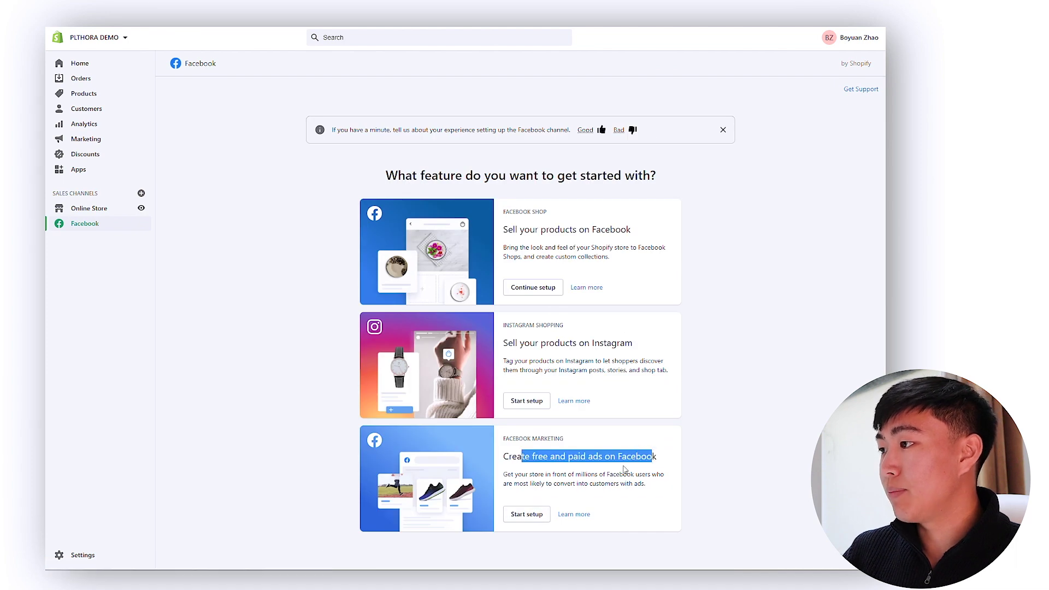
click(521, 515)
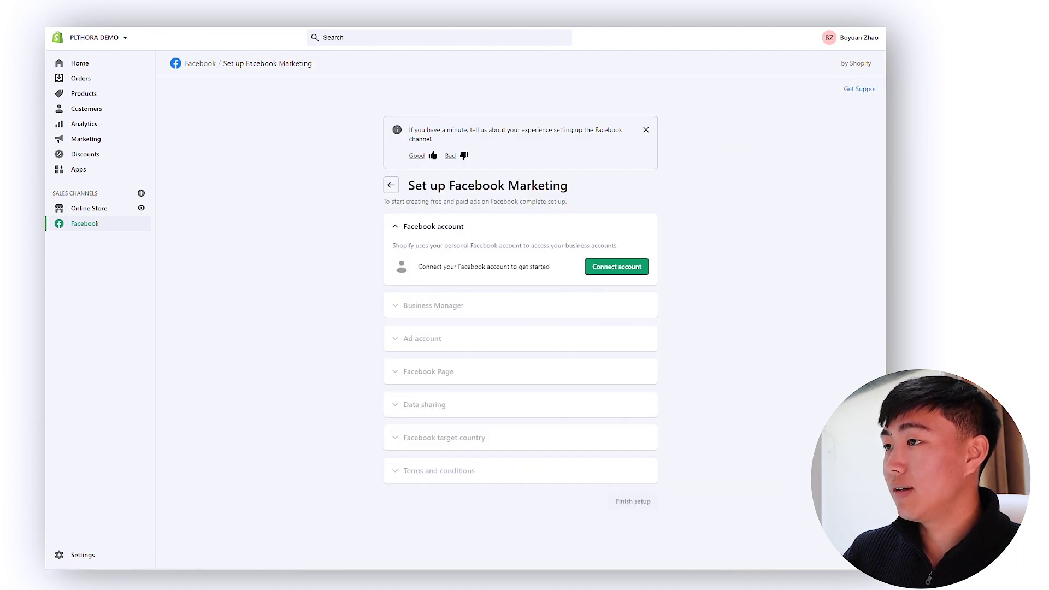
click(632, 266)
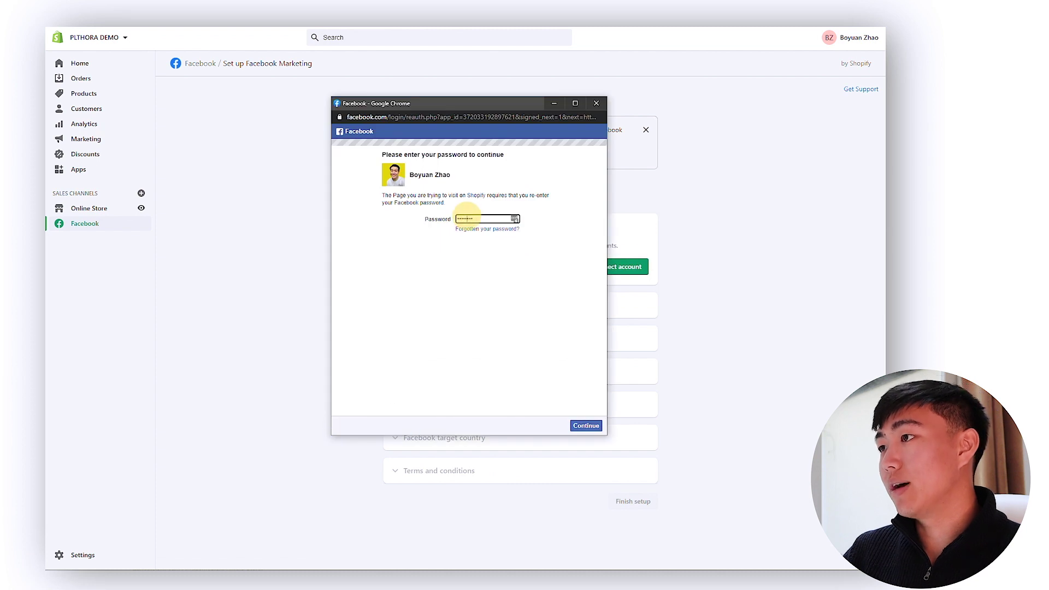
click(585, 425)
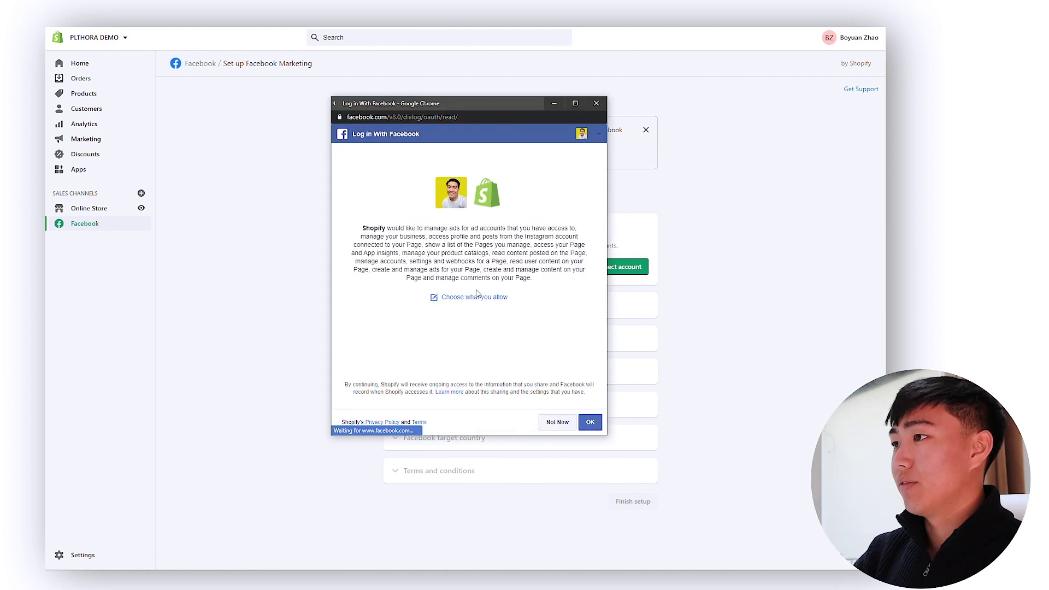
click(595, 423)
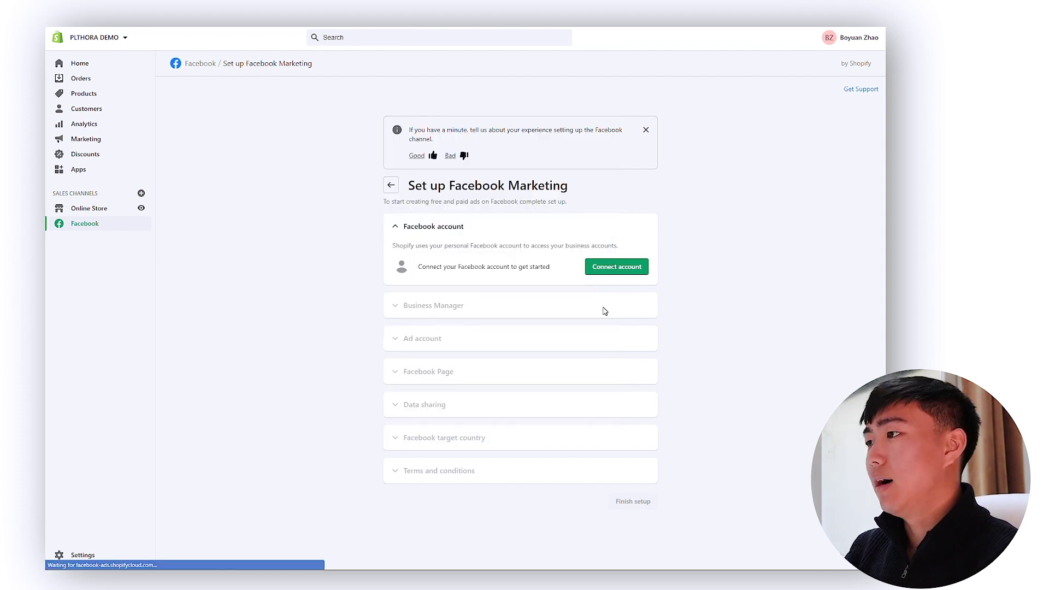
Step: Connect the second Business Manager and an ad account, and accept the custom audience terms
click(566, 260)
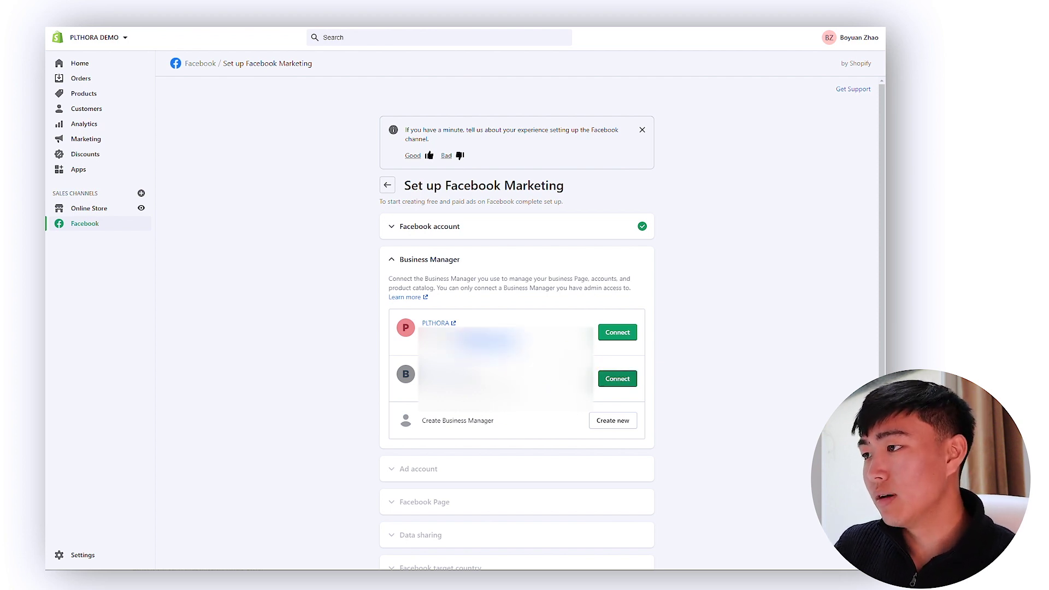
click(618, 380)
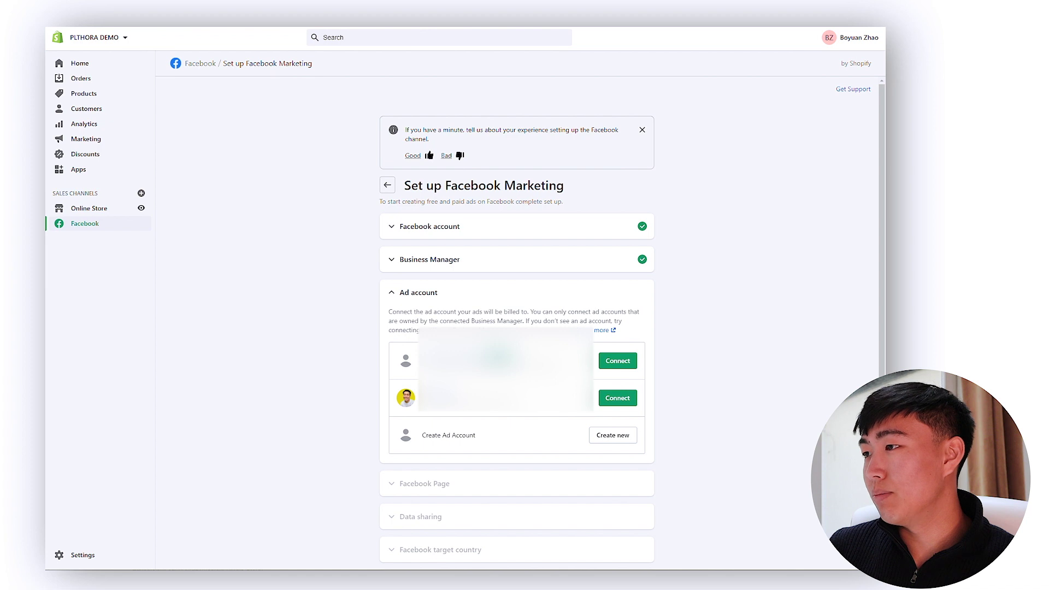
click(601, 362)
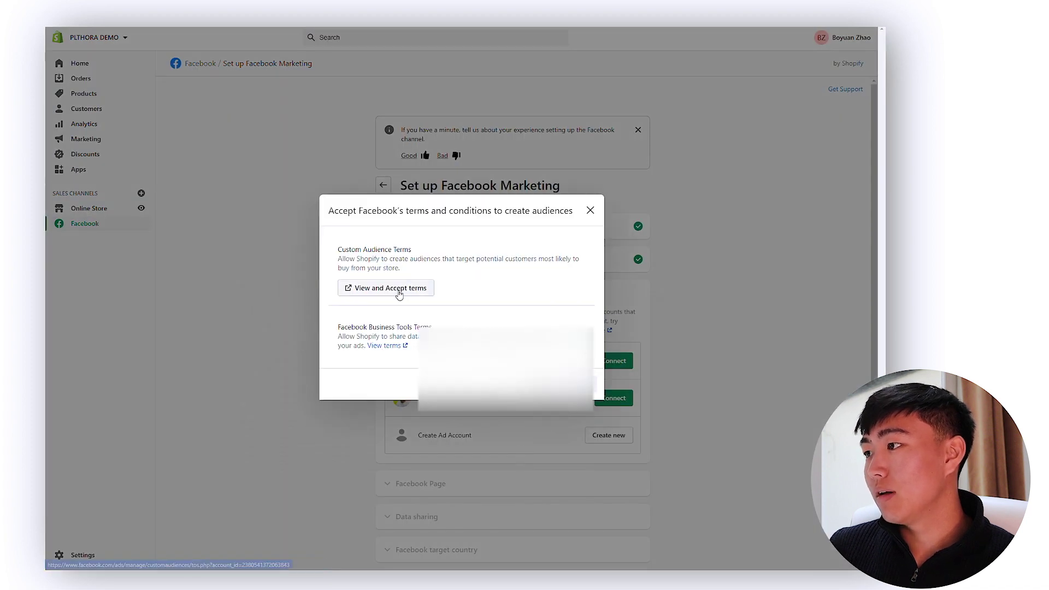
click(398, 298)
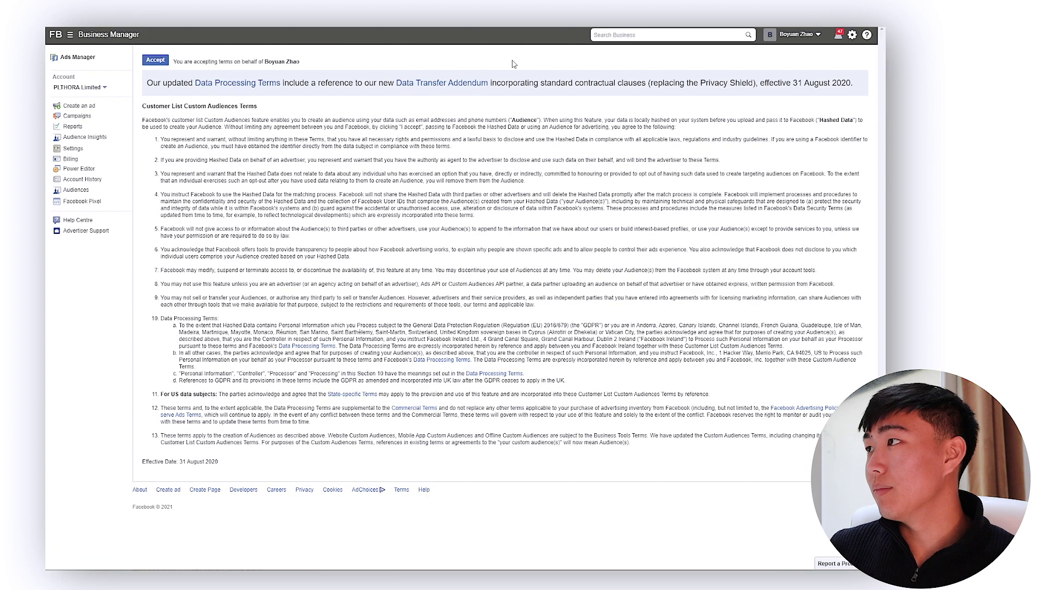
click(155, 59)
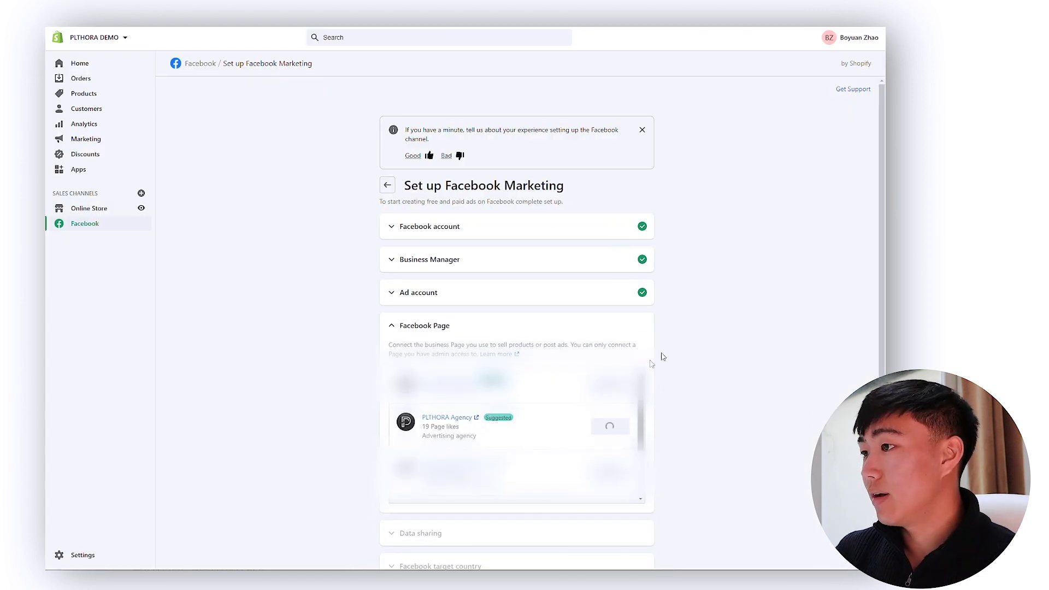
scroll(662, 356, down, 2)
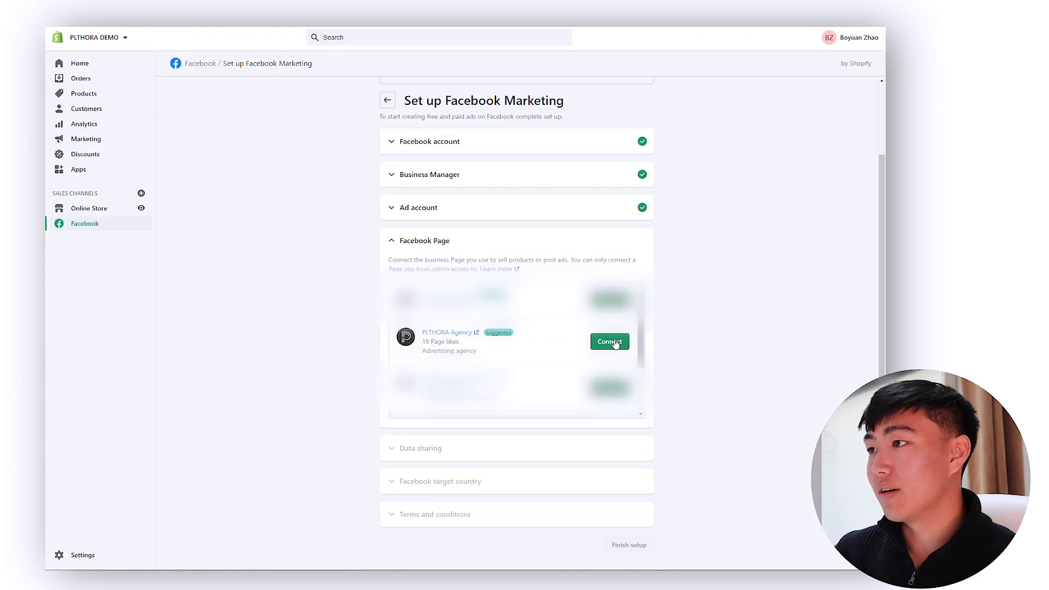
Step: Connect the PLTHORA Agency Facebook Page and pick the Maximum data-sharing level
click(610, 342)
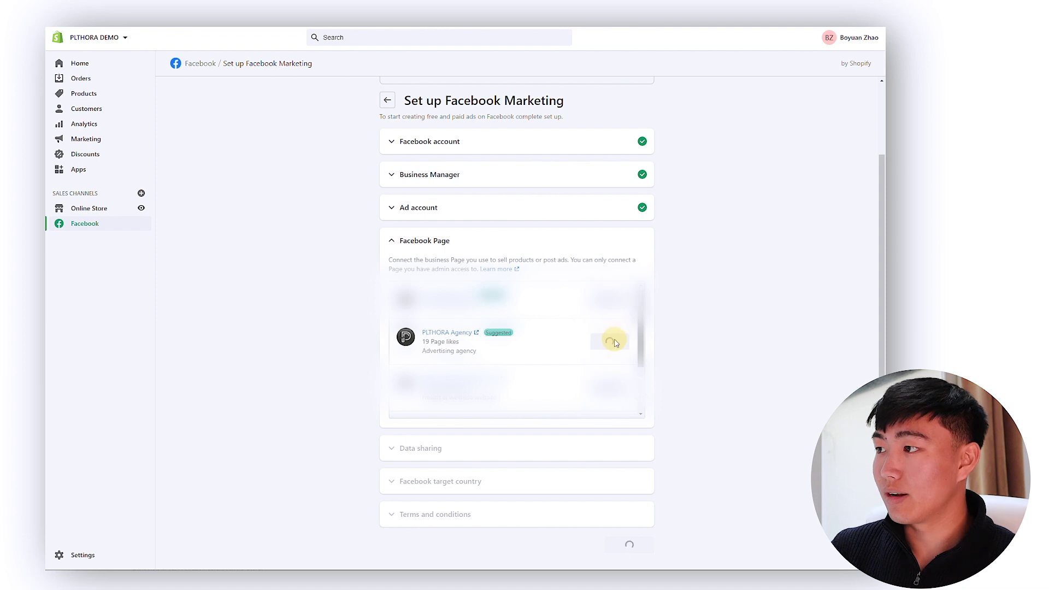
click(608, 363)
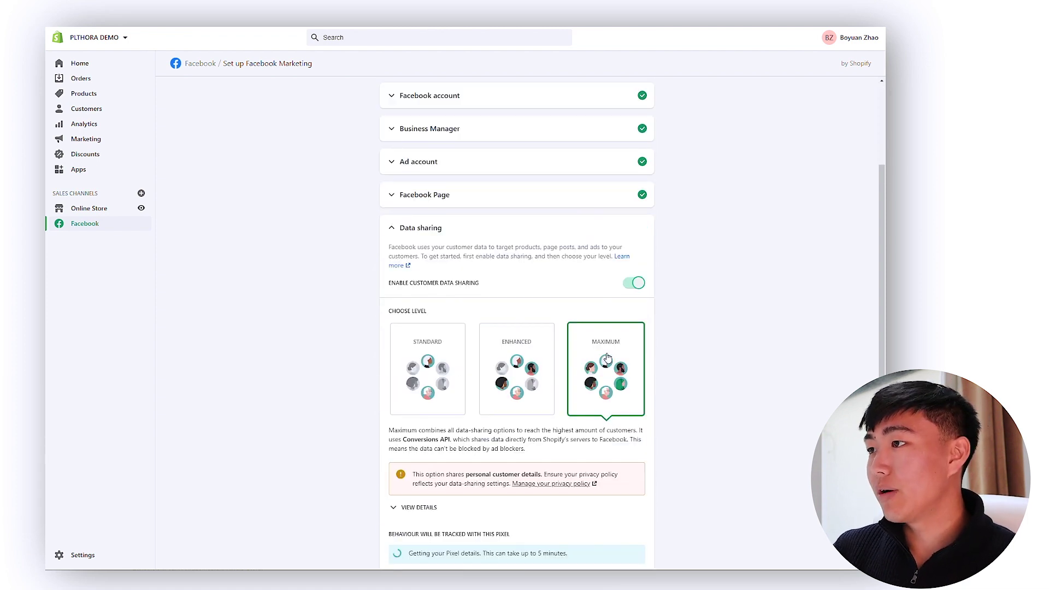
scroll(590, 413, down, 2)
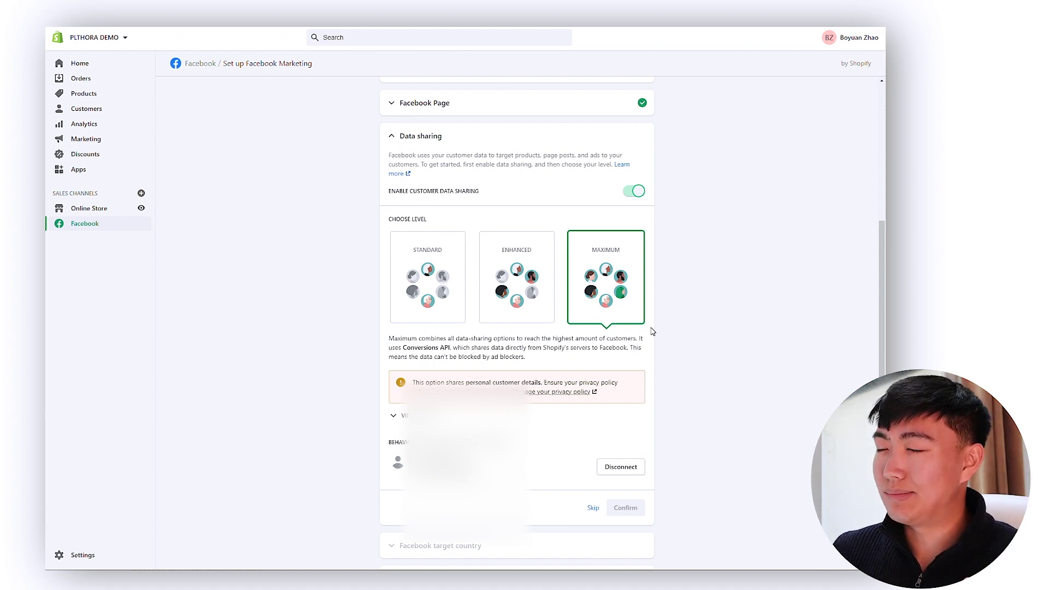
scroll(601, 378, down, 1)
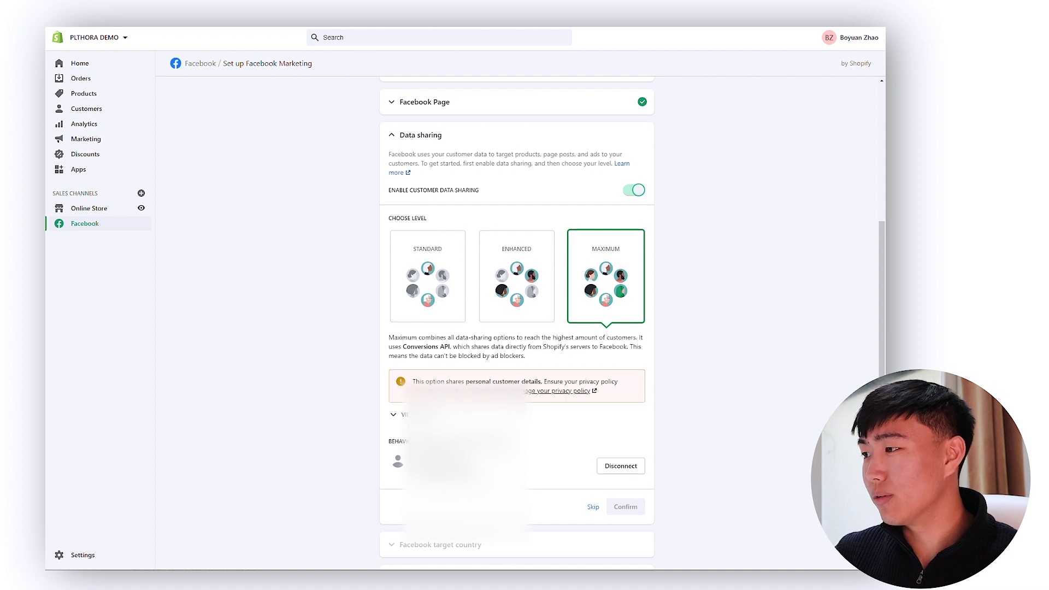
click(610, 239)
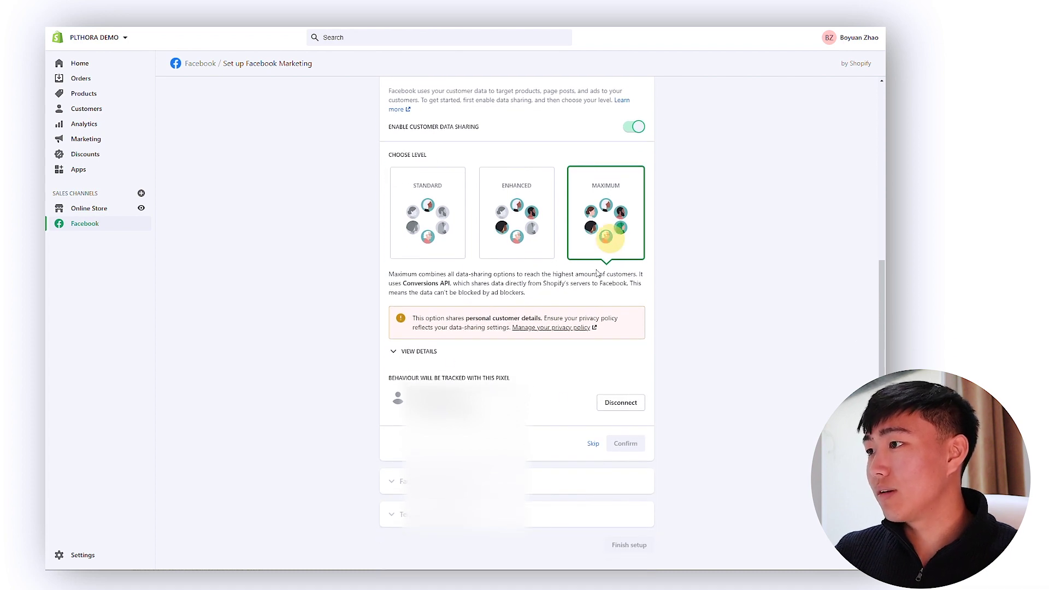
drag(448, 317, 578, 356)
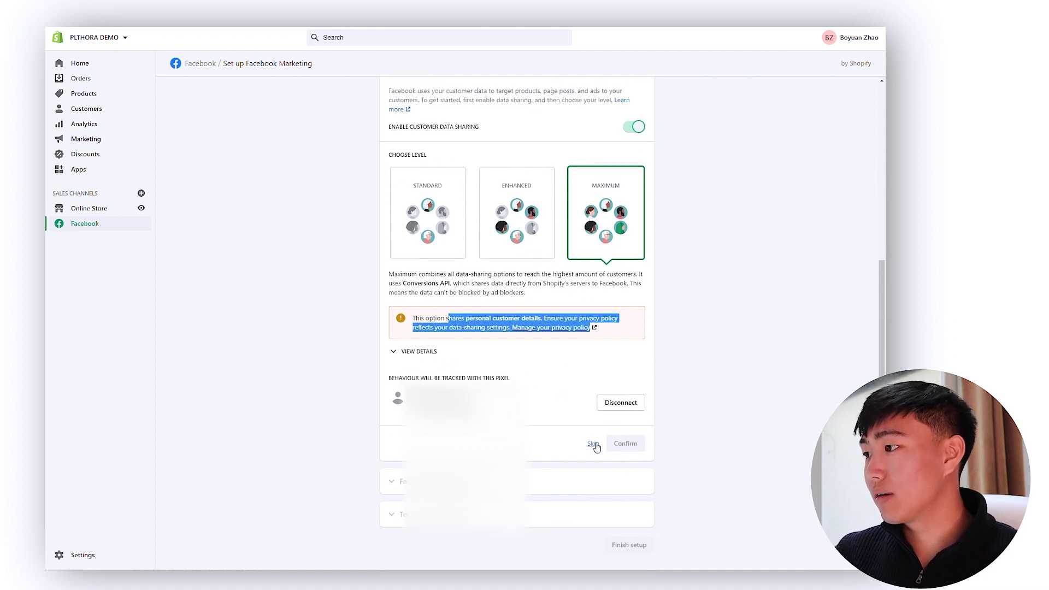
scroll(562, 334, up, 3)
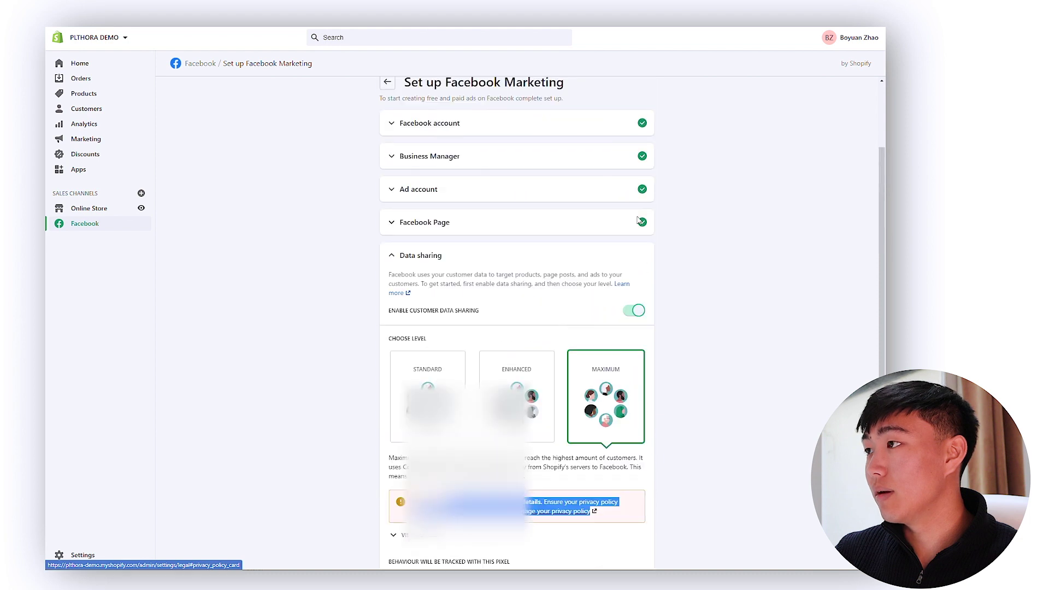
click(632, 318)
Step: Re-enable customer data sharing at Maximum and confirm it for the PLTHORA Shopify Demo Pixel
click(633, 311)
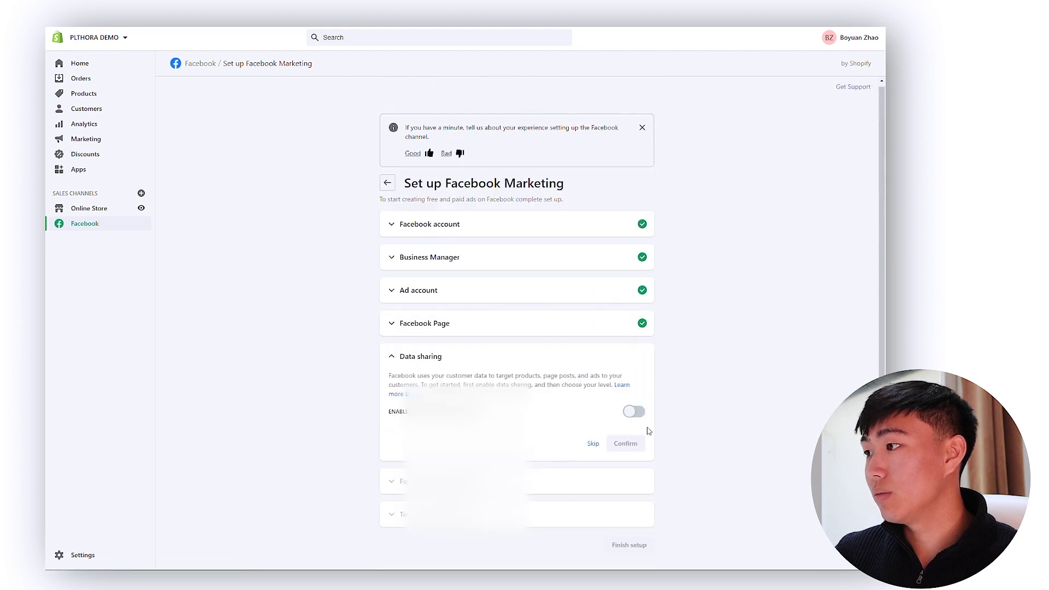
click(632, 410)
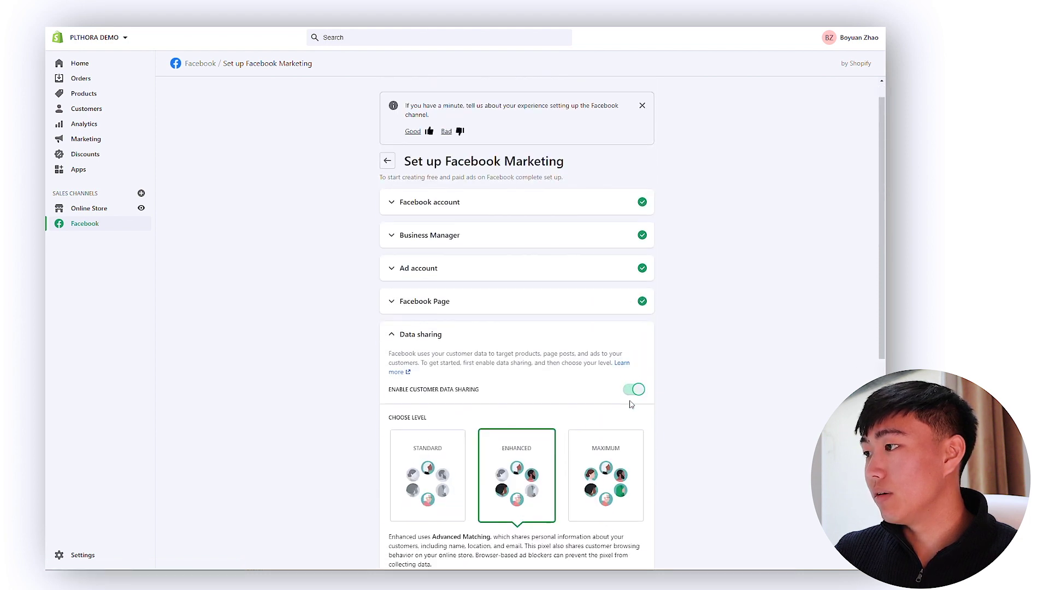
scroll(631, 405, down, 4)
click(605, 268)
scroll(605, 268, down, 3)
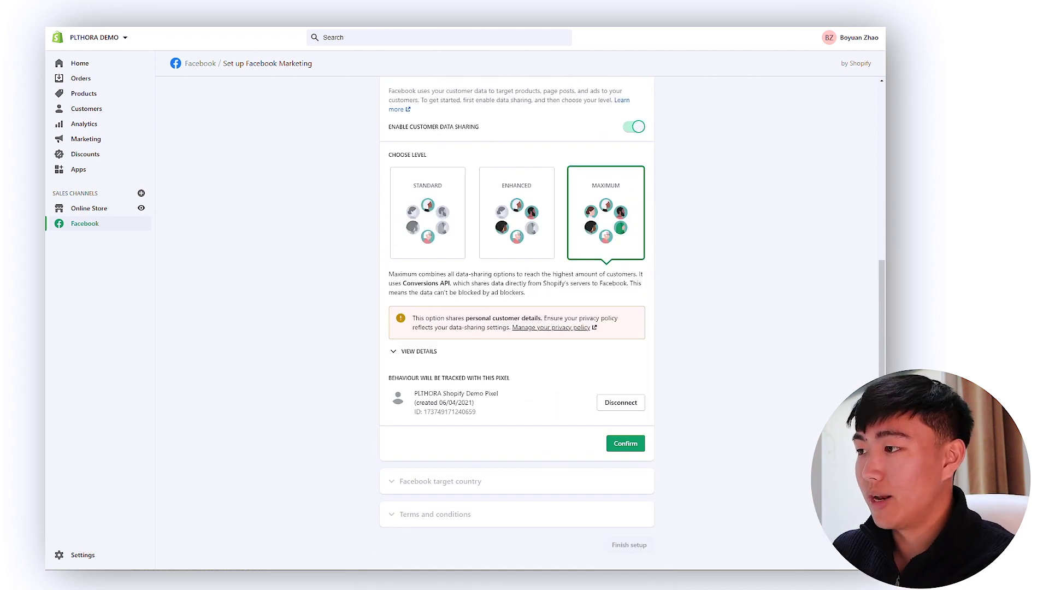
drag(424, 393, 519, 406)
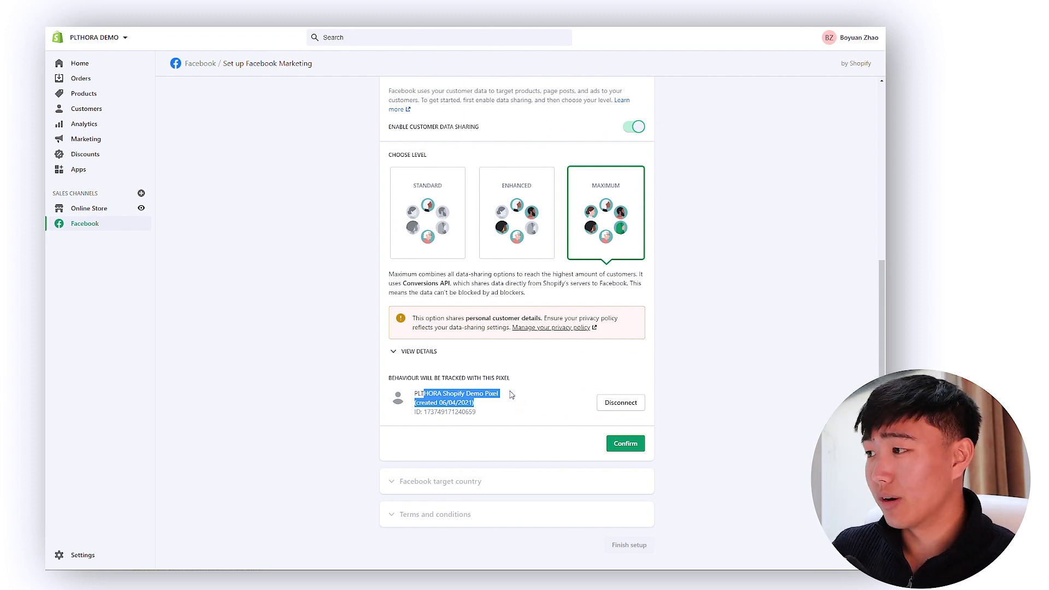
click(623, 442)
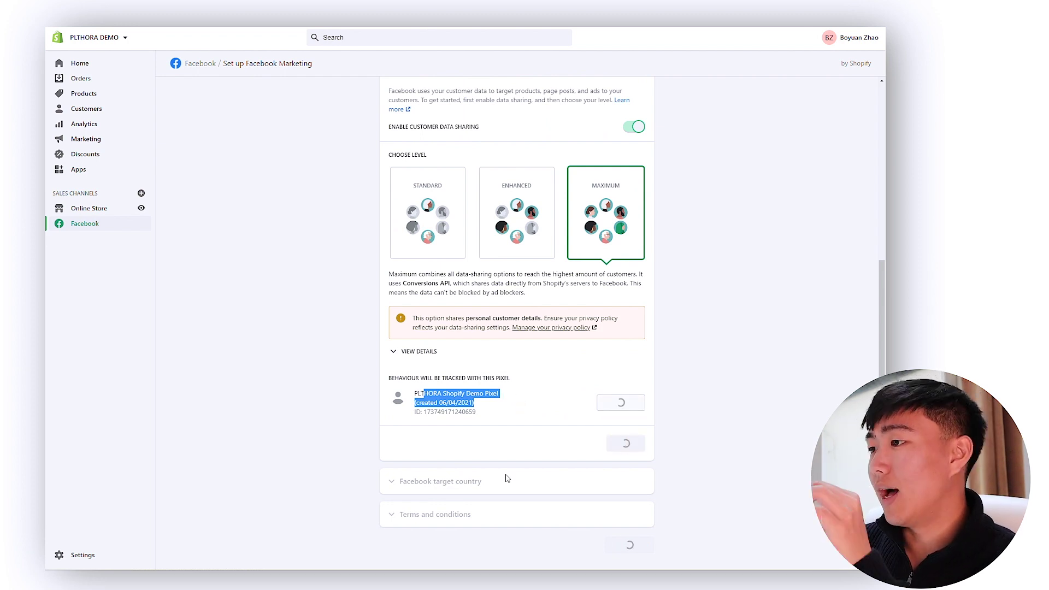
click(455, 481)
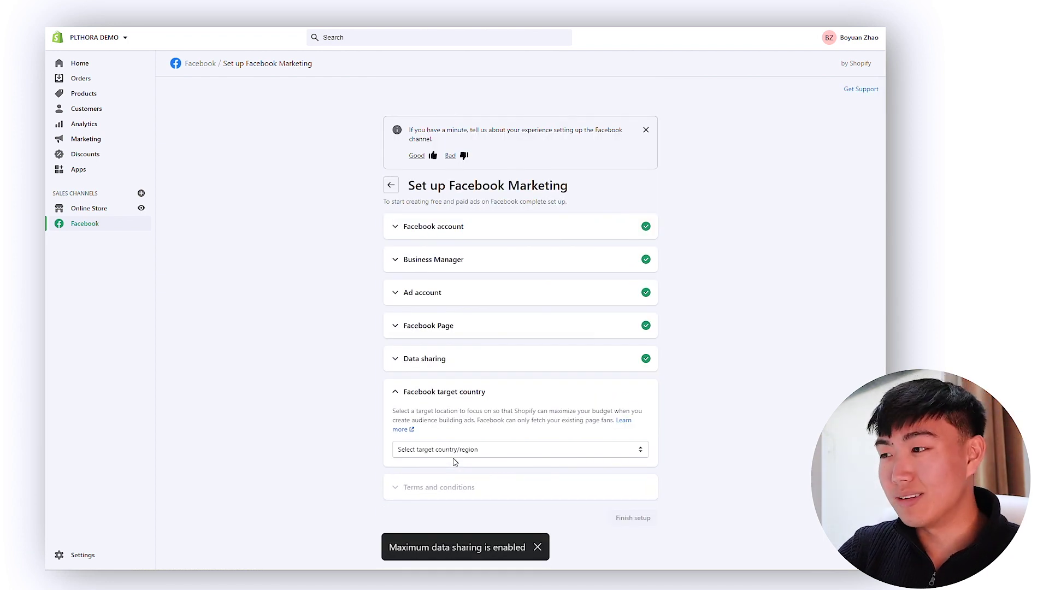
Step: Choose United Kingdom as target country, accept the terms, and finish the setup
click(474, 450)
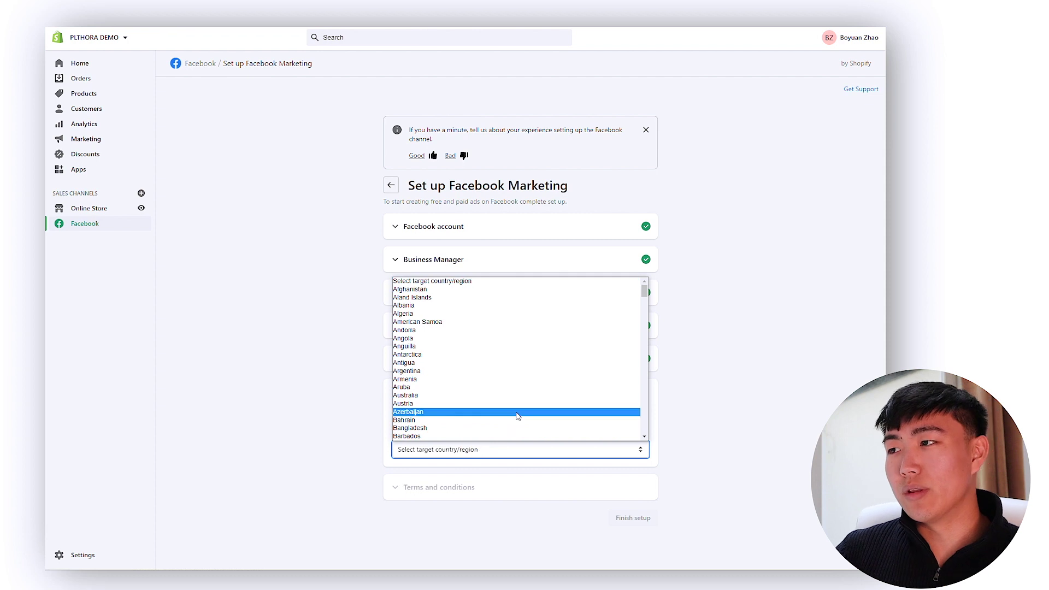
scroll(529, 332, down, 20)
scroll(528, 333, down, 10)
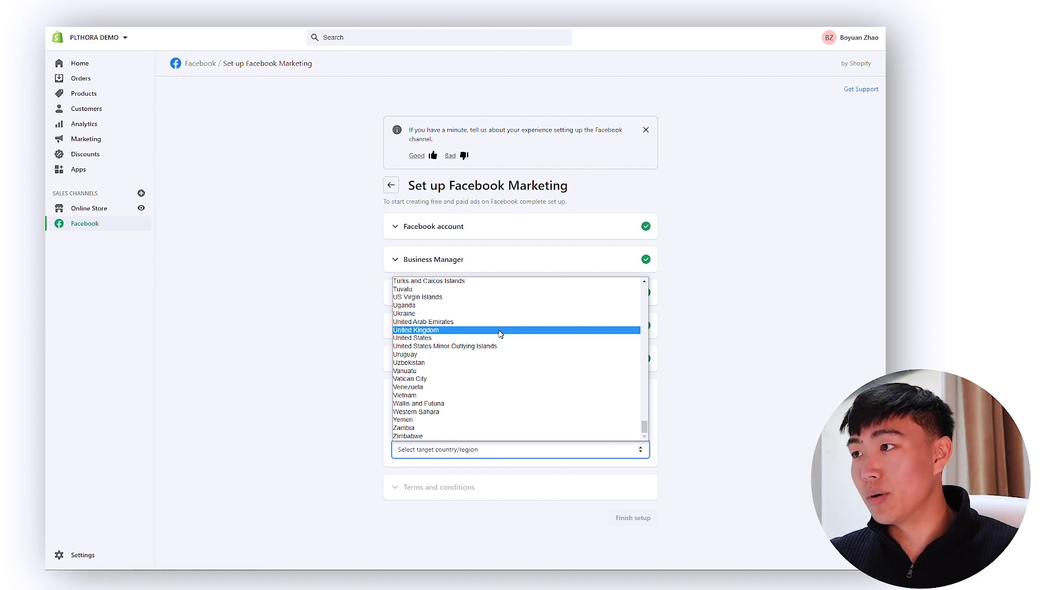
click(500, 330)
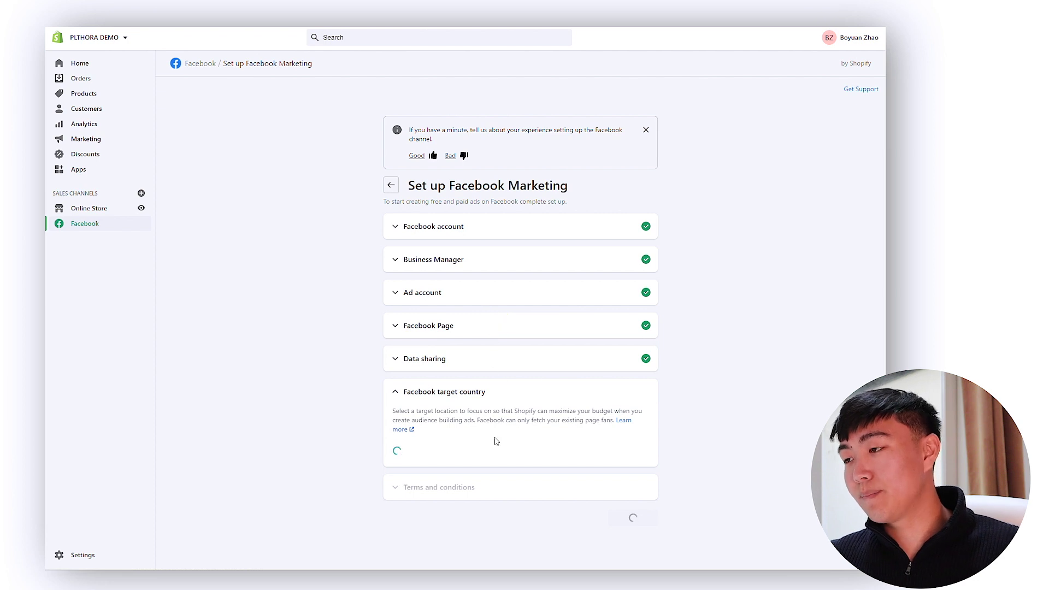
click(631, 501)
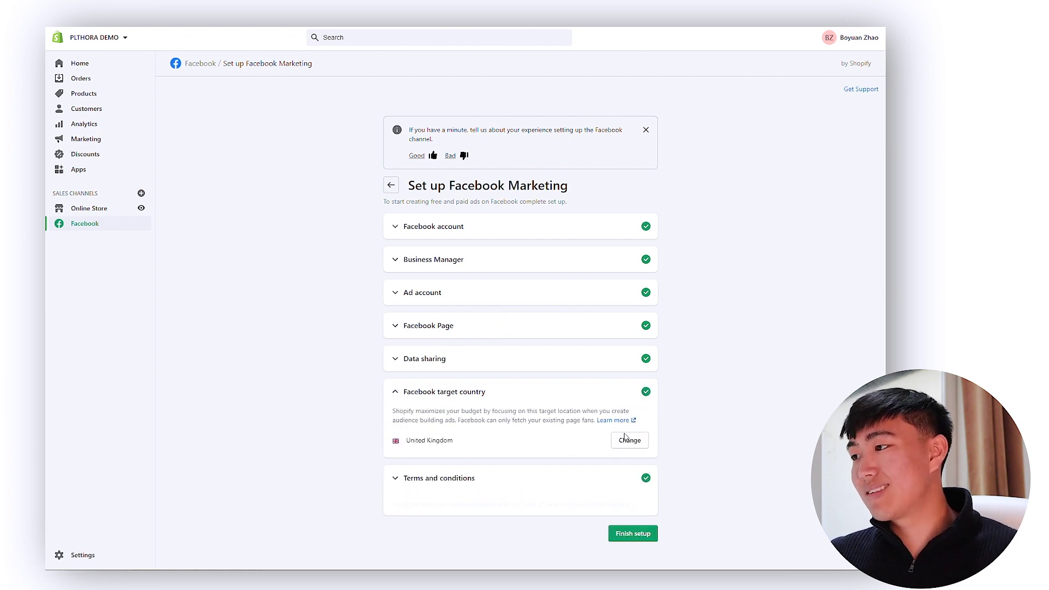
click(633, 508)
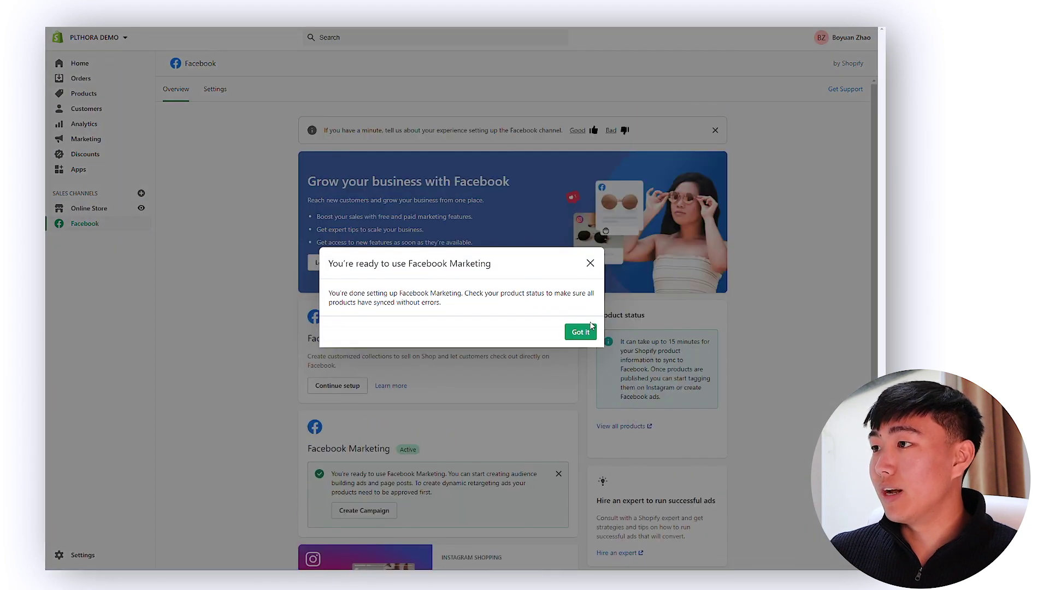
Step: Dismiss the 'You're ready to use Facebook Marketing' message with Got it
click(595, 332)
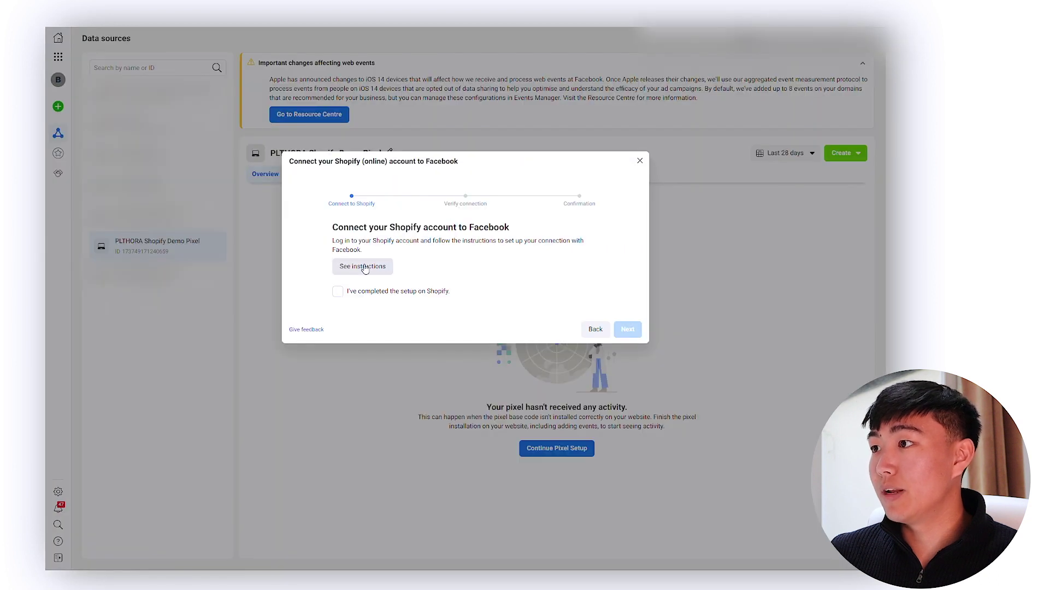
Step: Tick 'I've completed the setup on Shopify', move to verification, and enter the store URL
click(355, 290)
click(627, 329)
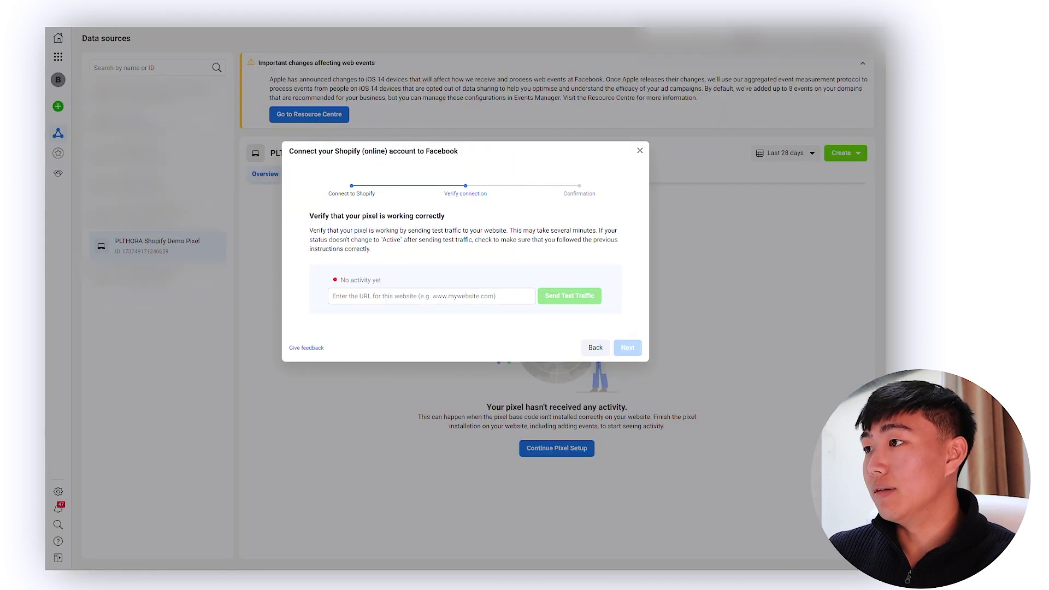
click(393, 295)
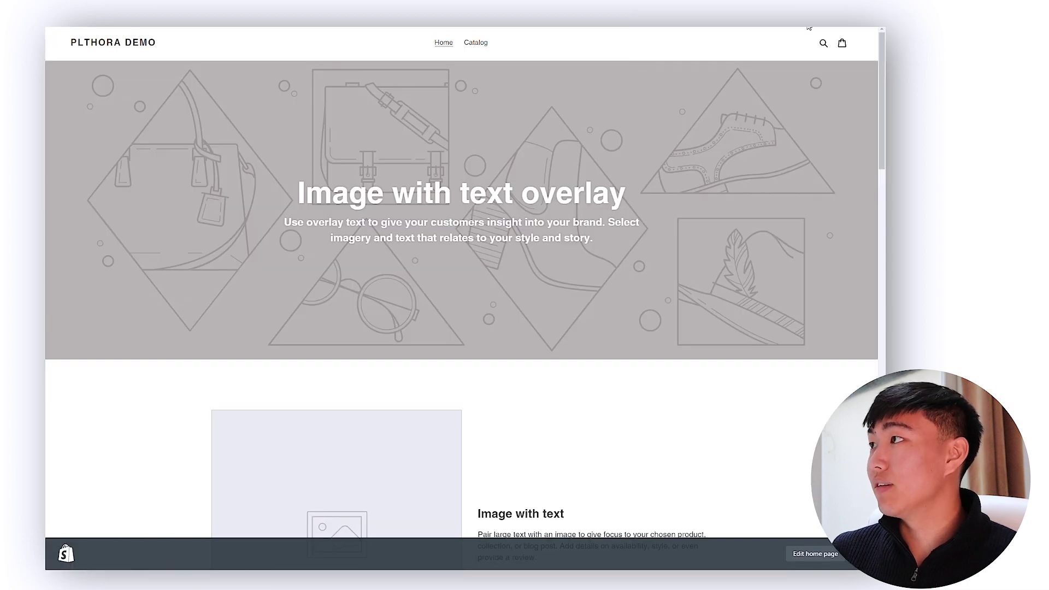
Step: Check Pixel Helper shows PageView on the home page, then events on the Super Saiyan Email Hax page
mouse_move(771, 22)
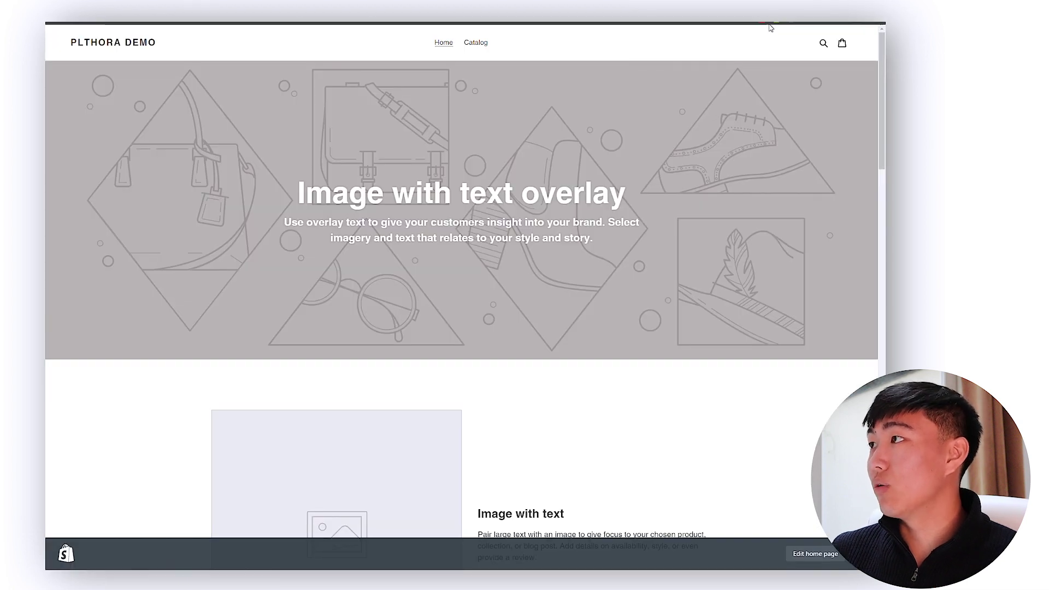
click(771, 16)
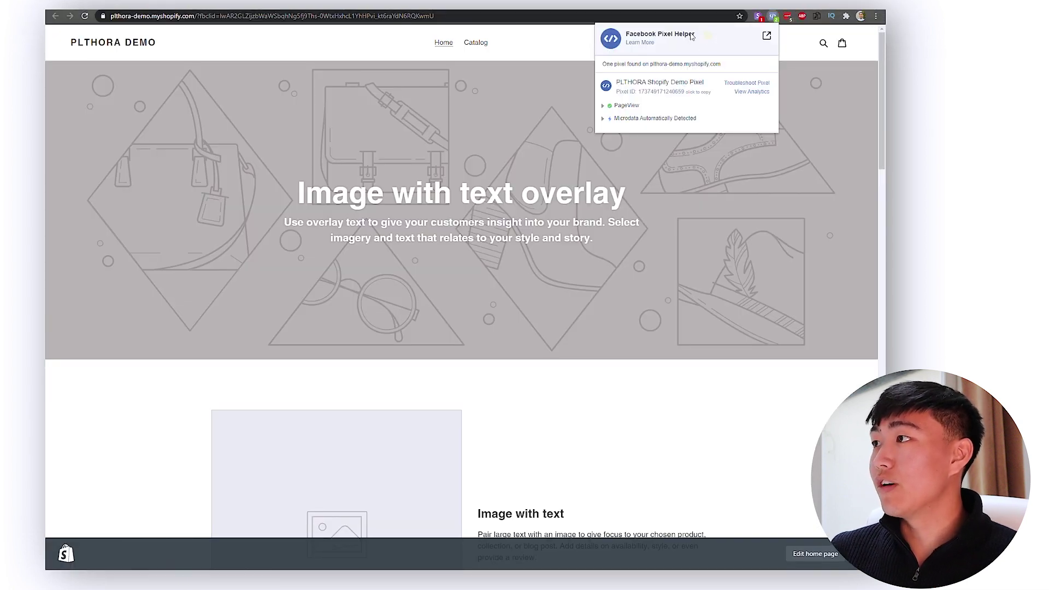
double_click(617, 106)
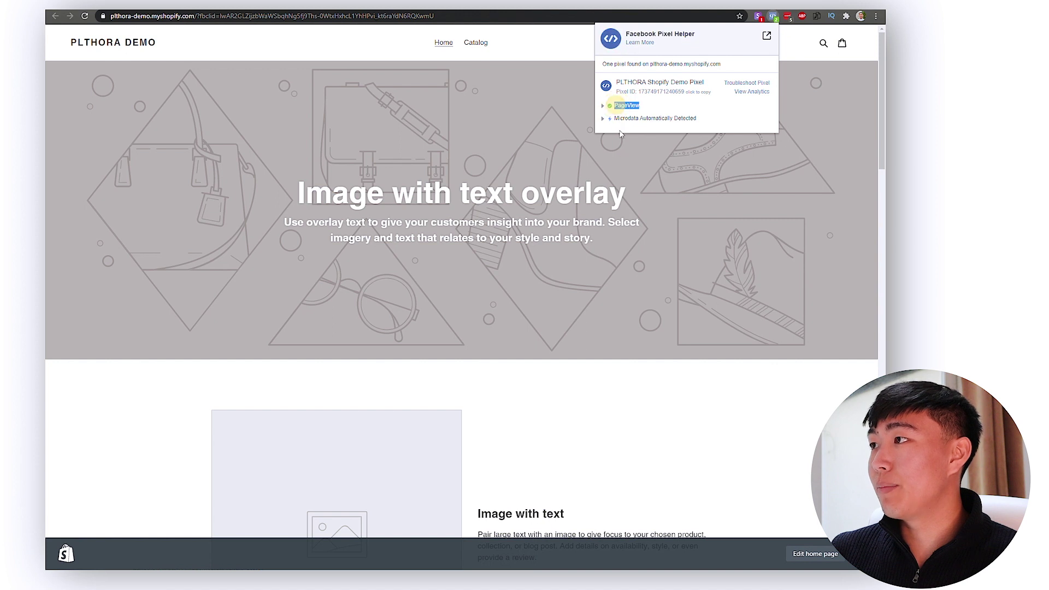
click(624, 104)
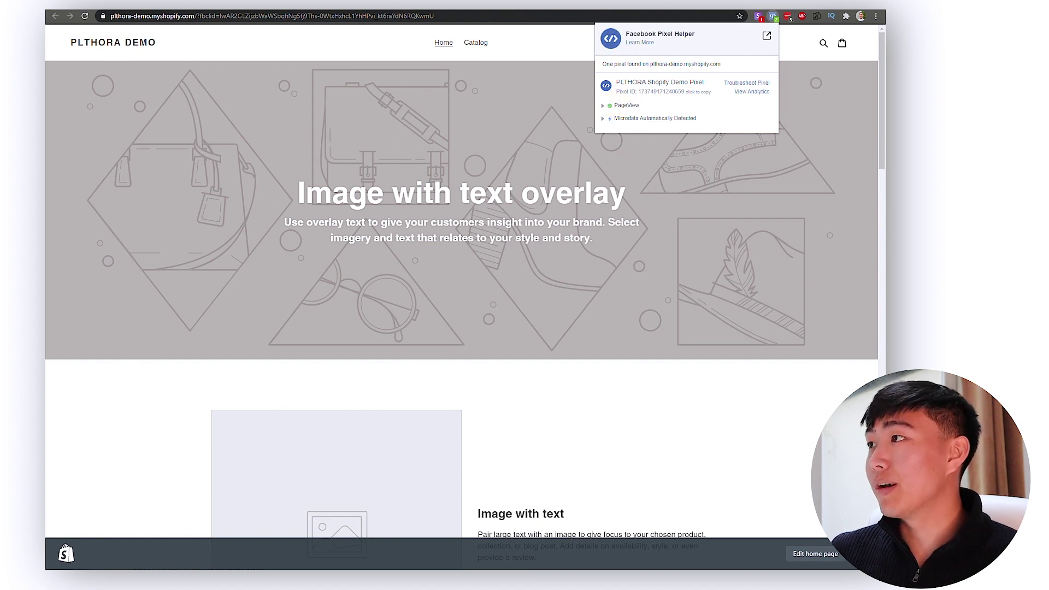
scroll(457, 327, down, 10)
scroll(423, 197, up, 10)
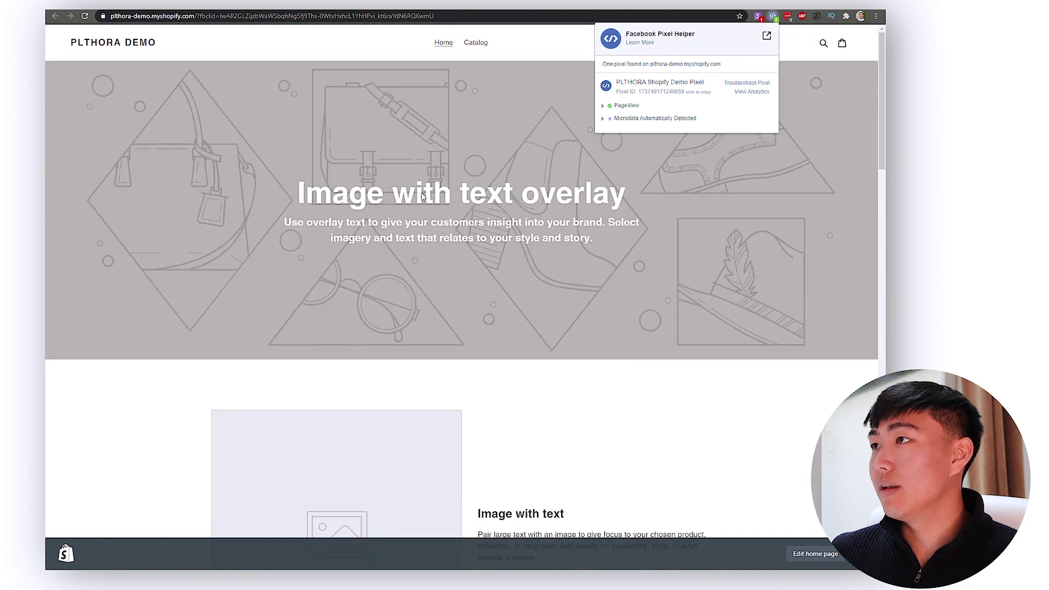
click(474, 43)
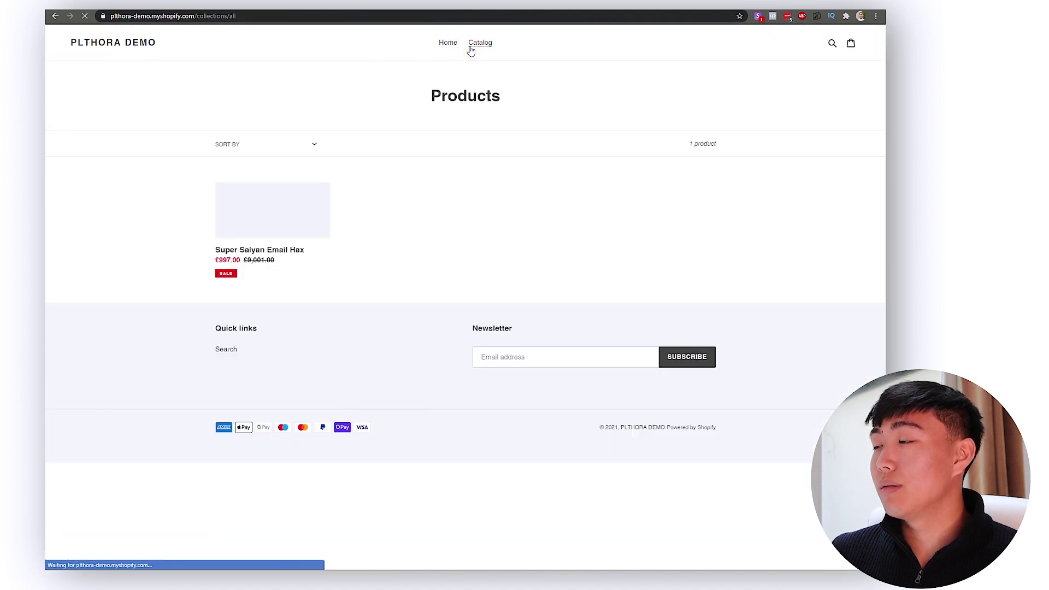
click(253, 223)
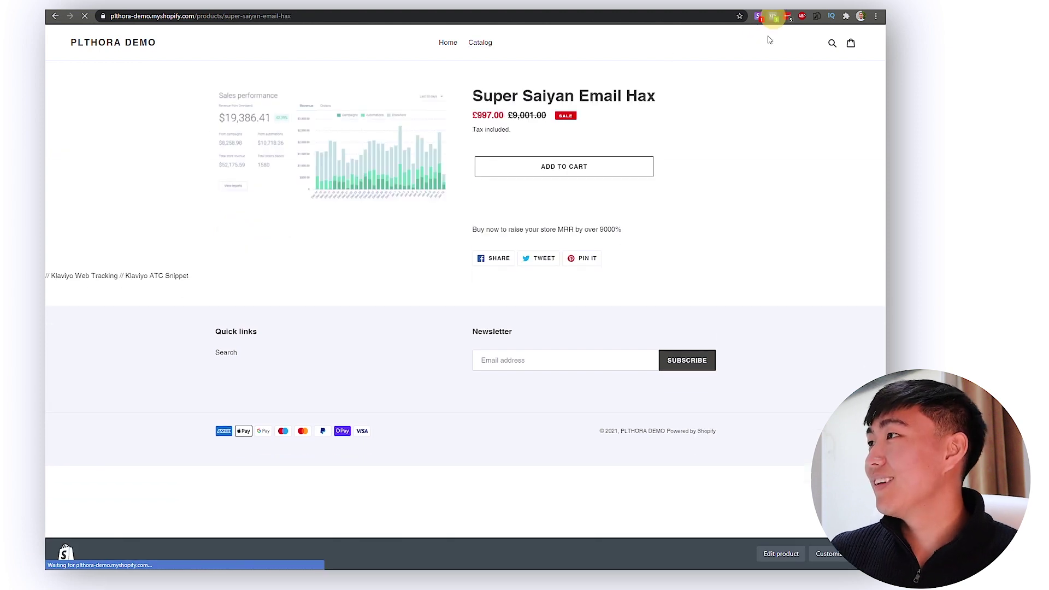
click(774, 16)
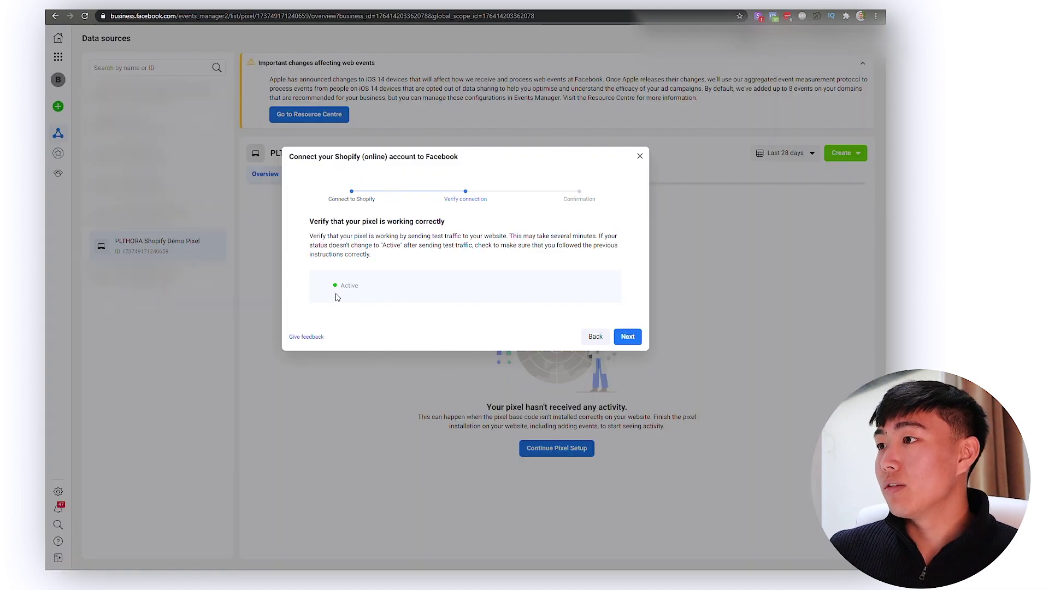
Step: With the pixel Active, advance the Connect Shopify dialog to Setup complete and finish it
drag(327, 289, 465, 286)
click(627, 338)
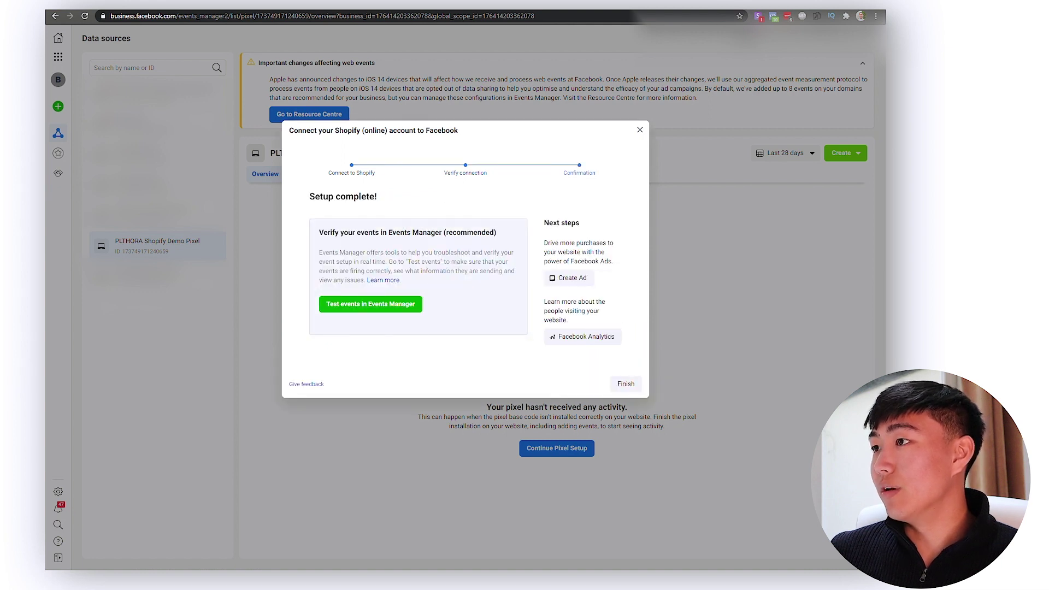
drag(319, 232, 374, 234)
click(448, 289)
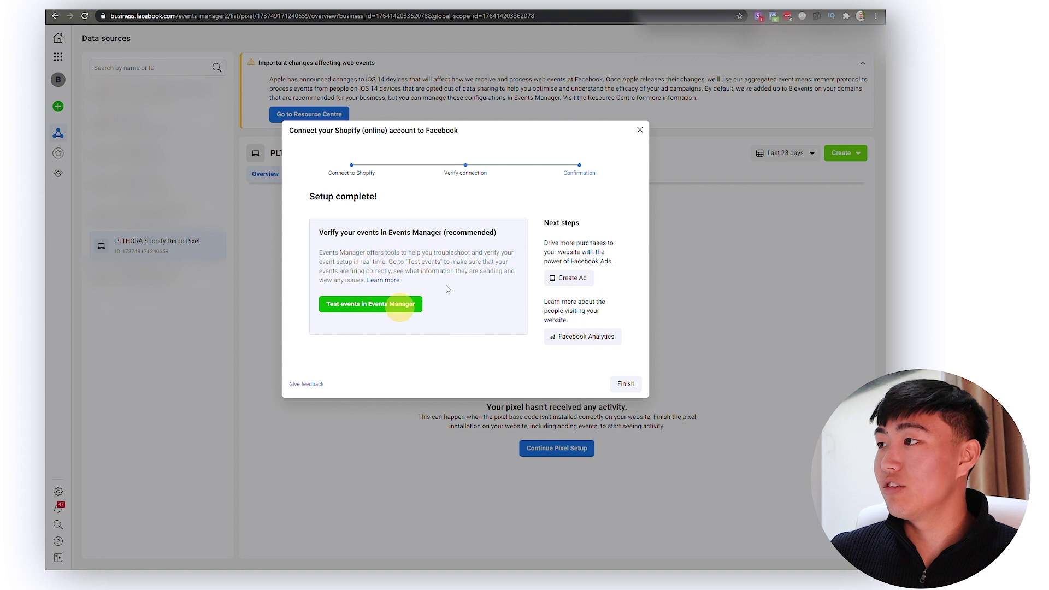
click(626, 384)
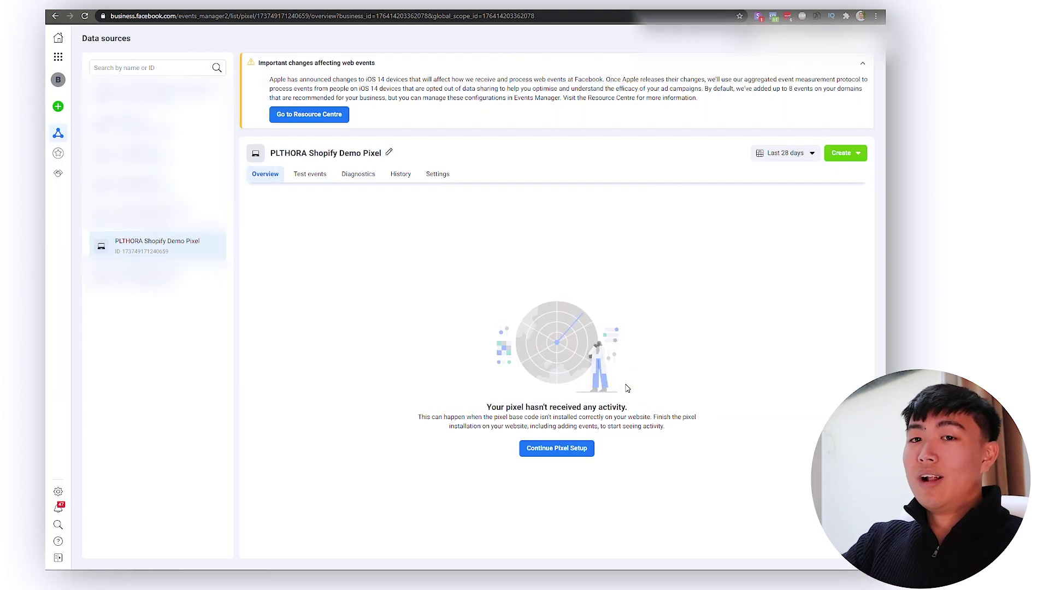